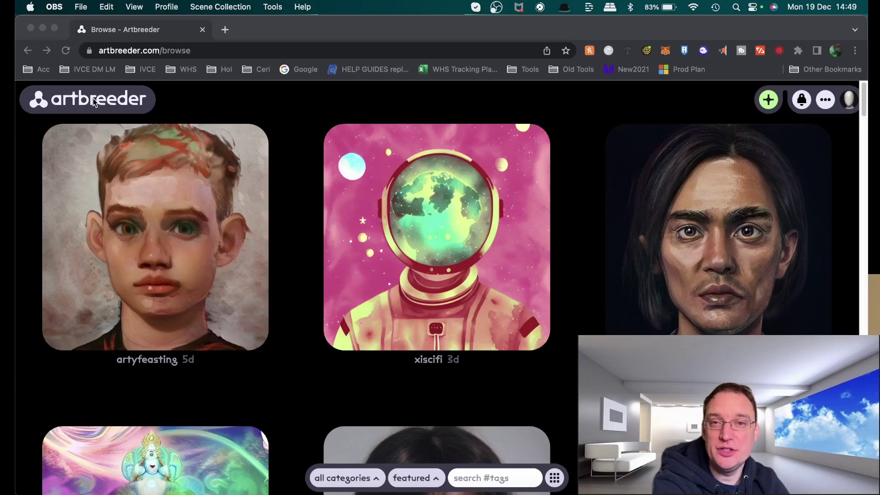
Look over the account menu, the subscription pricing plans and the recent notifications.
click(825, 97)
click(825, 103)
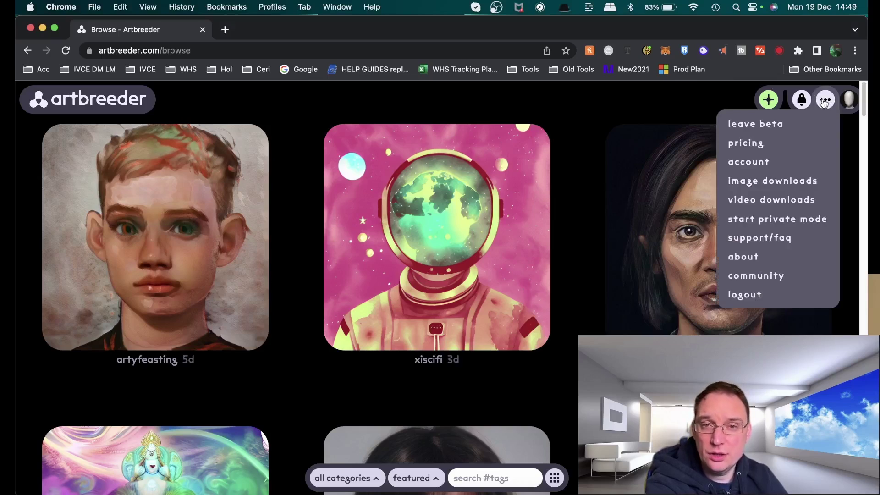
click(752, 143)
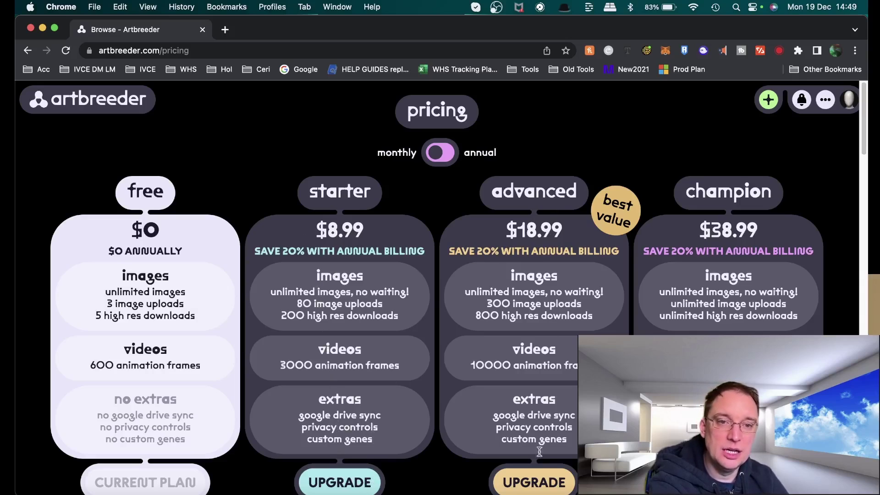
click(770, 104)
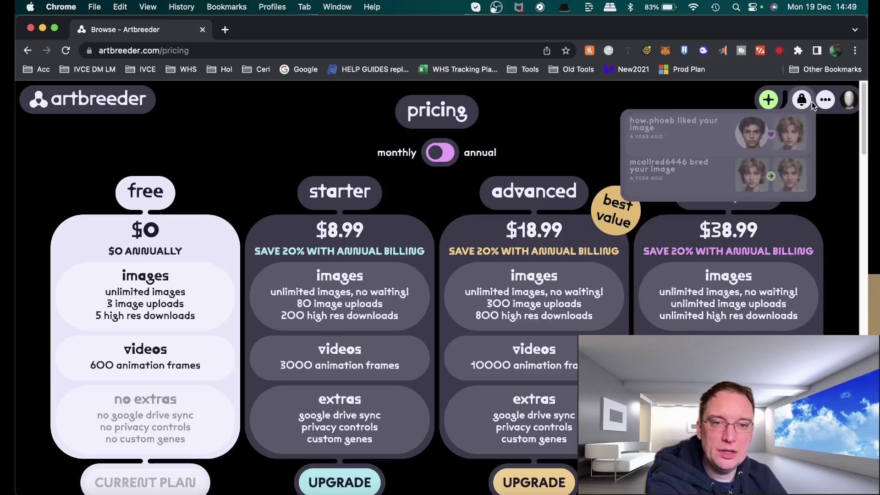
Return to the browse gallery and scroll through the featured images.
click(101, 110)
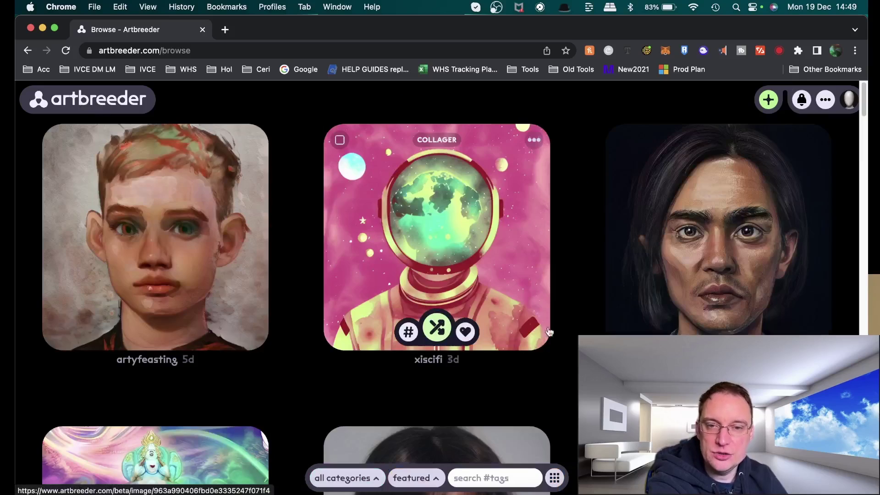
scroll(434, 324, down, 5)
scroll(434, 324, down, 15)
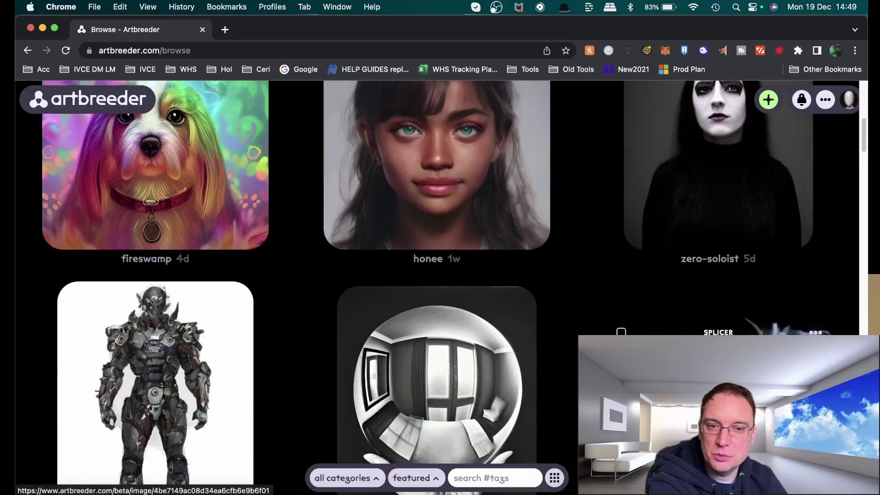
scroll(434, 324, down, 14)
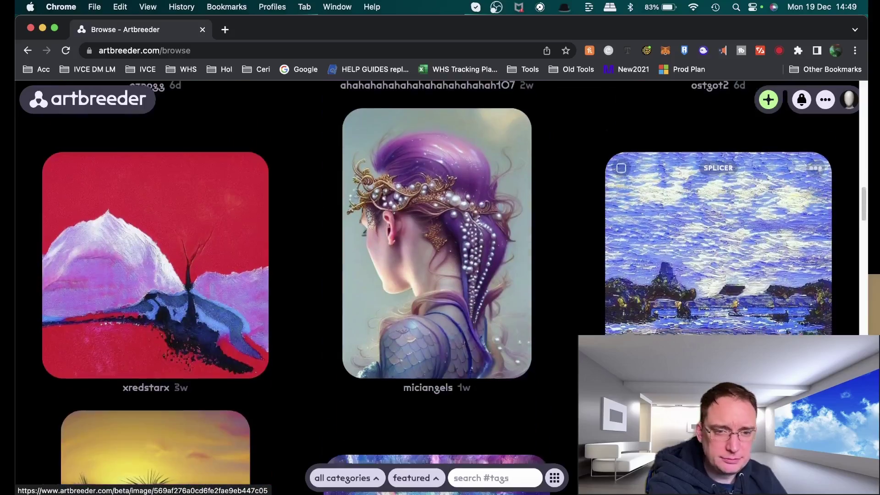
scroll(434, 324, down, 14)
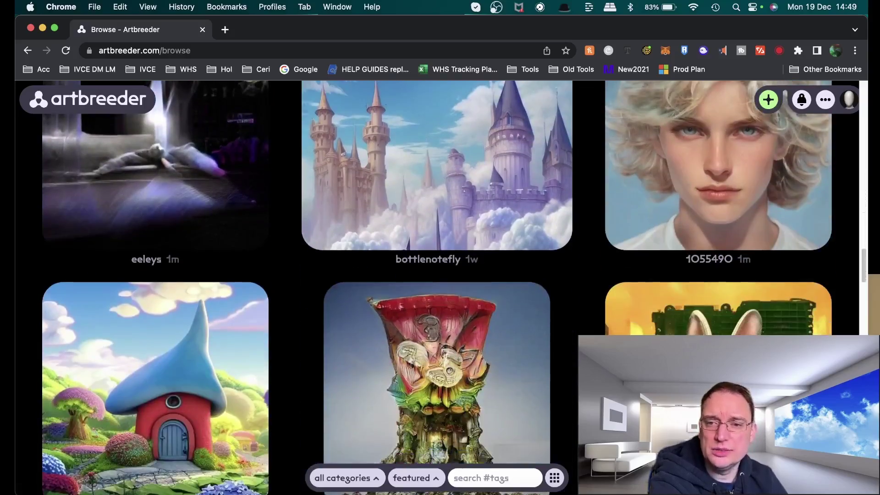
scroll(434, 324, down, 14)
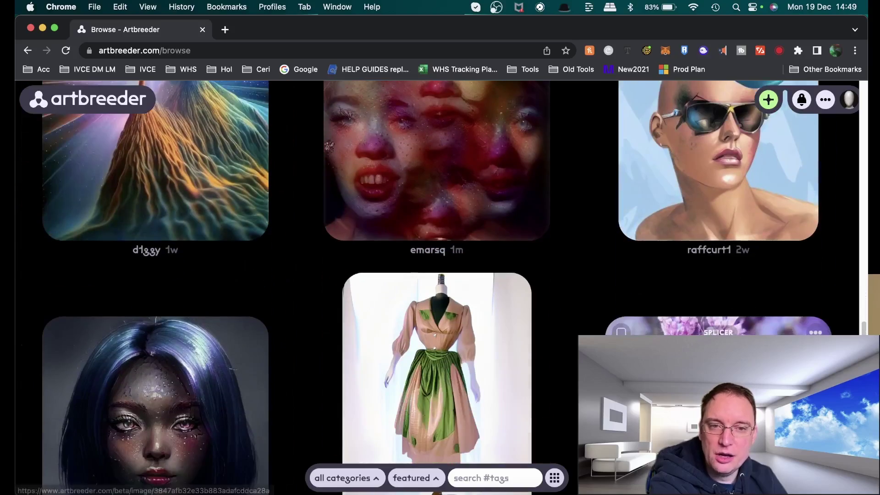
scroll(434, 324, down, 10)
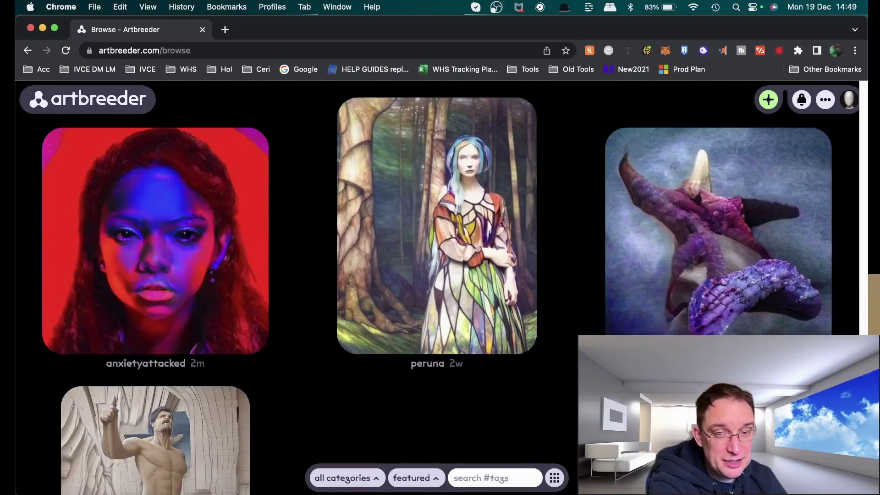
scroll(434, 324, up, 20)
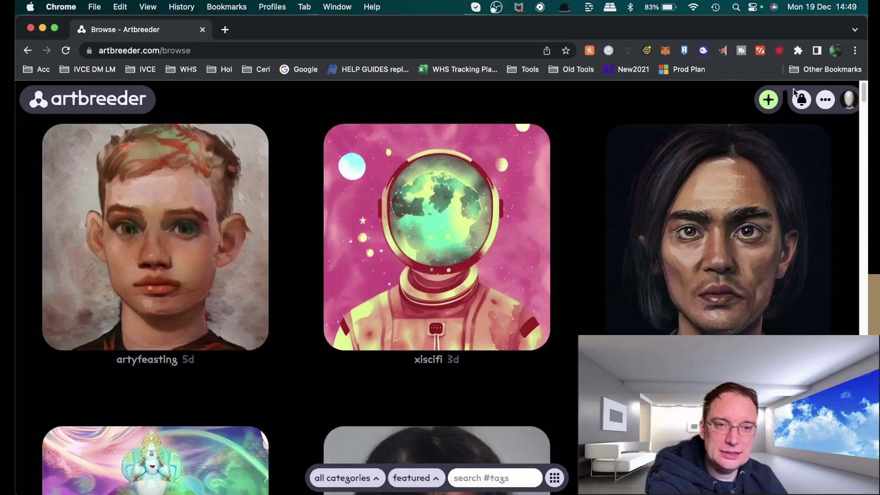
Start a new image in the general category of the classic splicer.
click(769, 101)
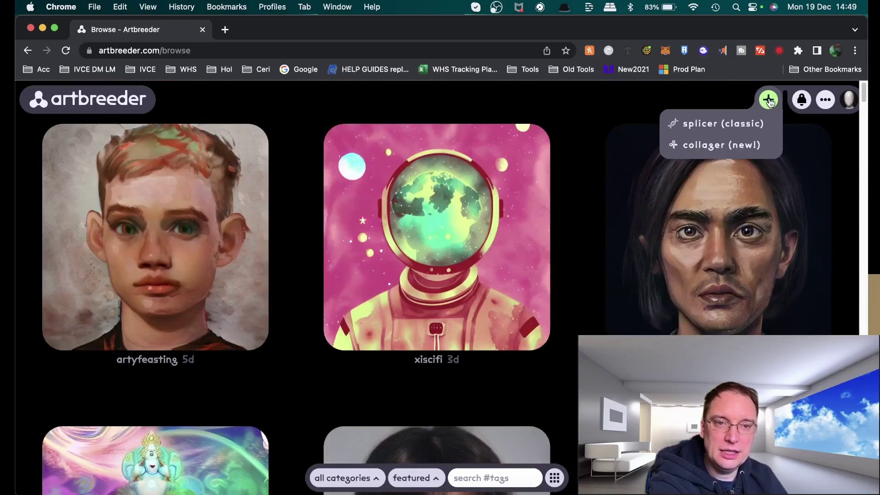
click(709, 128)
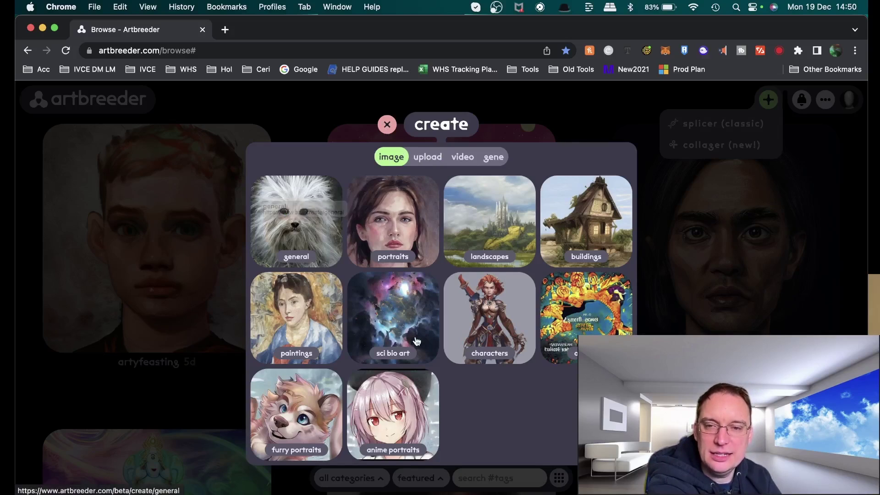
click(305, 259)
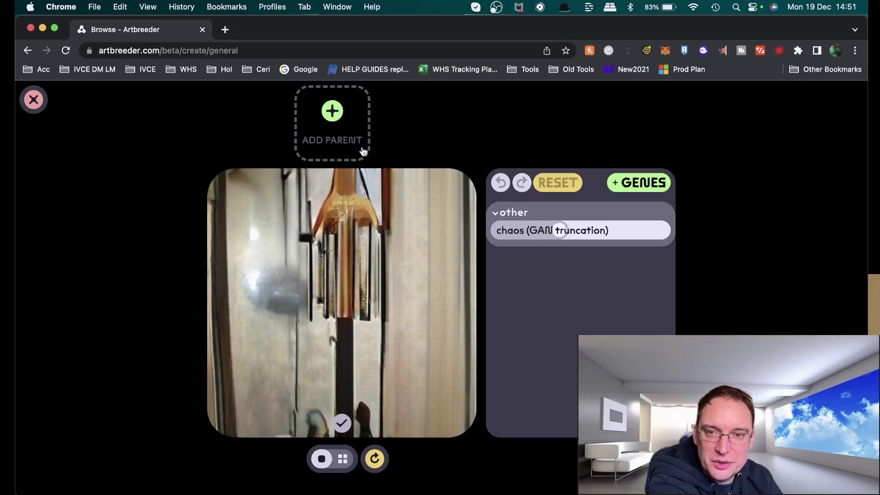
Add the goldfish gene and use the purple wispy image as a parent.
click(633, 183)
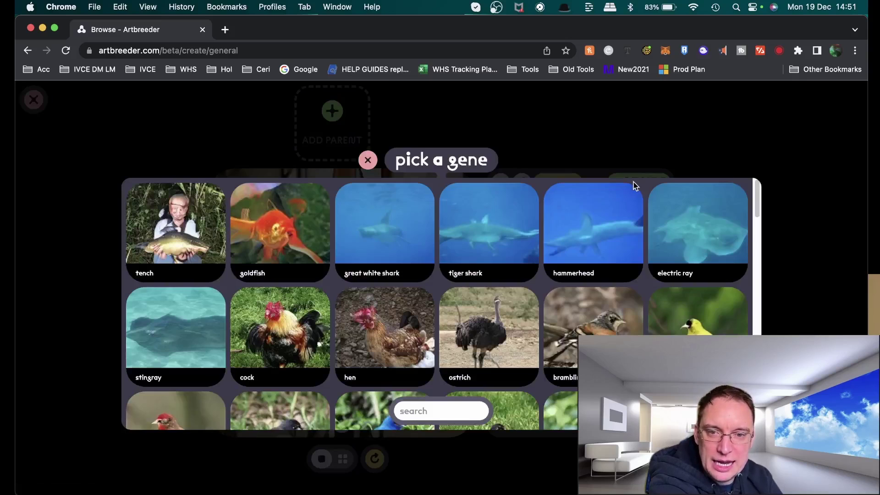
click(276, 237)
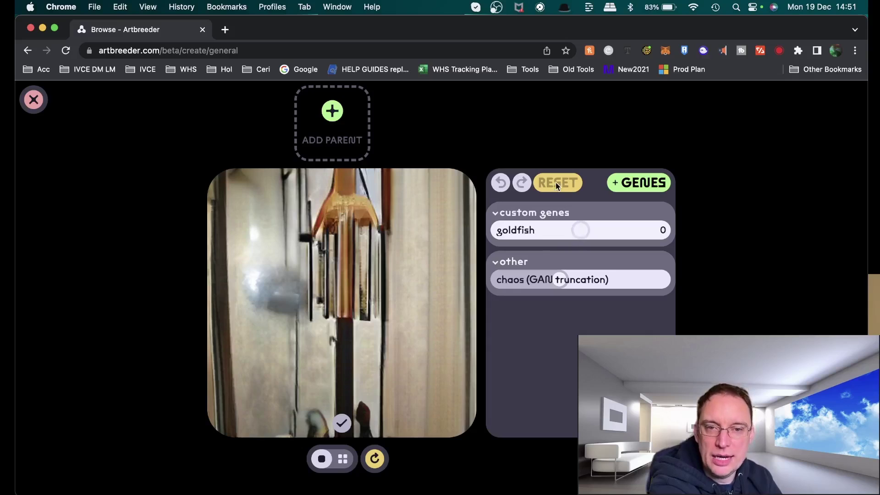
click(332, 113)
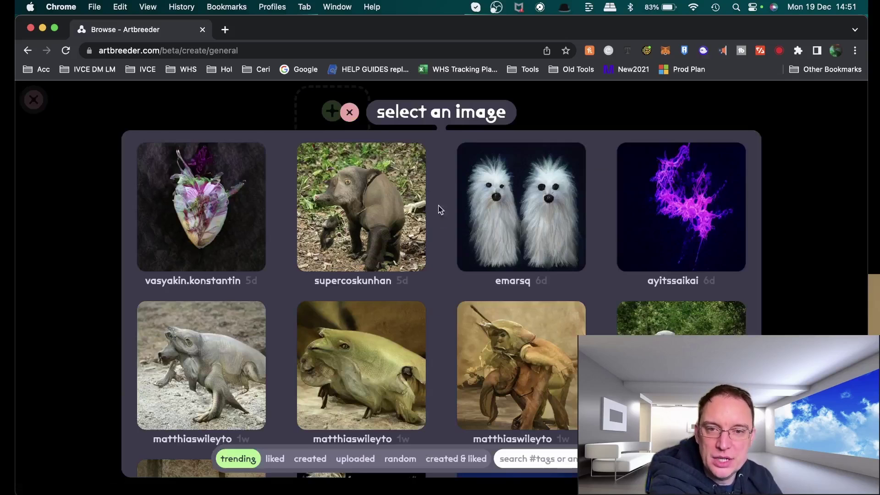
click(681, 196)
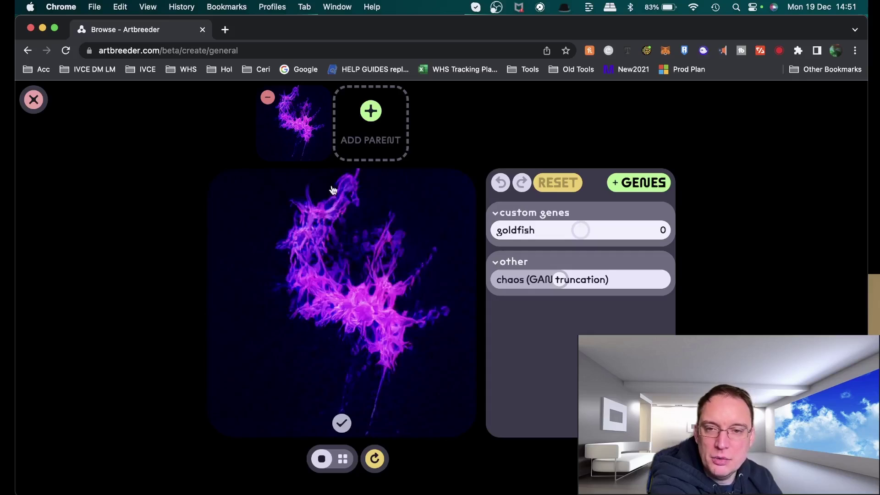
Settle the goldfish gene at -75 and leave the editor for the browse gallery.
click(514, 232)
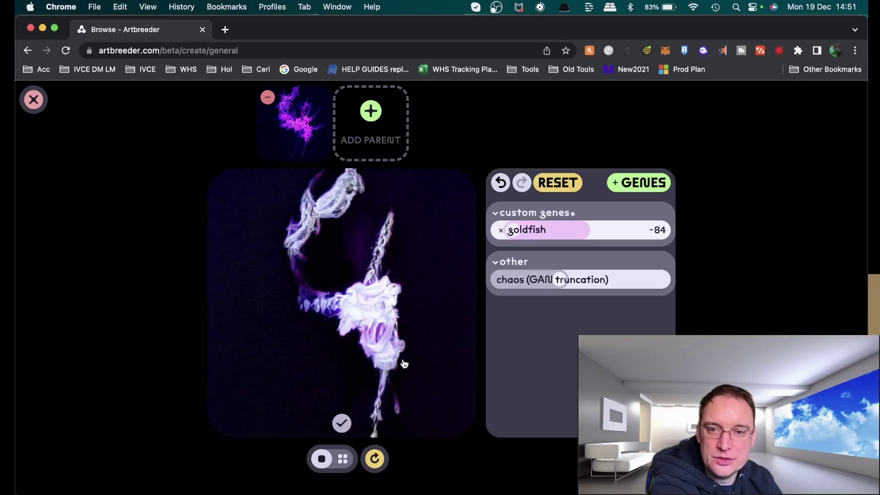
click(623, 230)
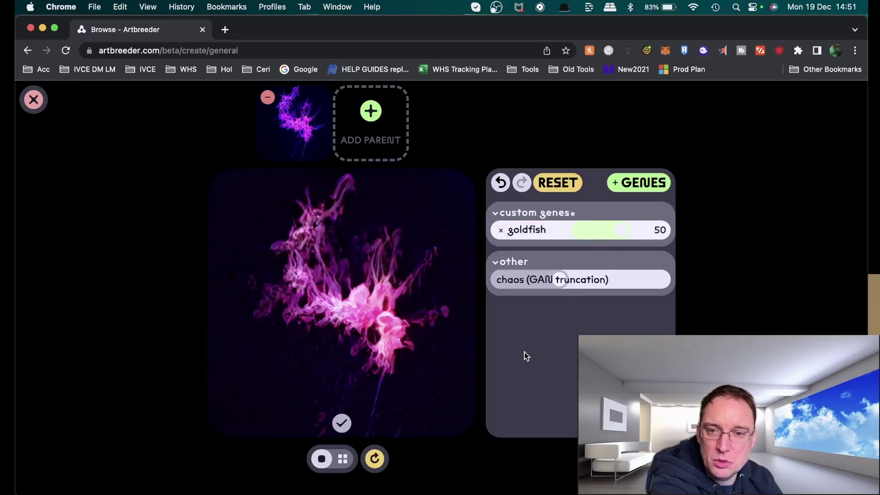
click(517, 230)
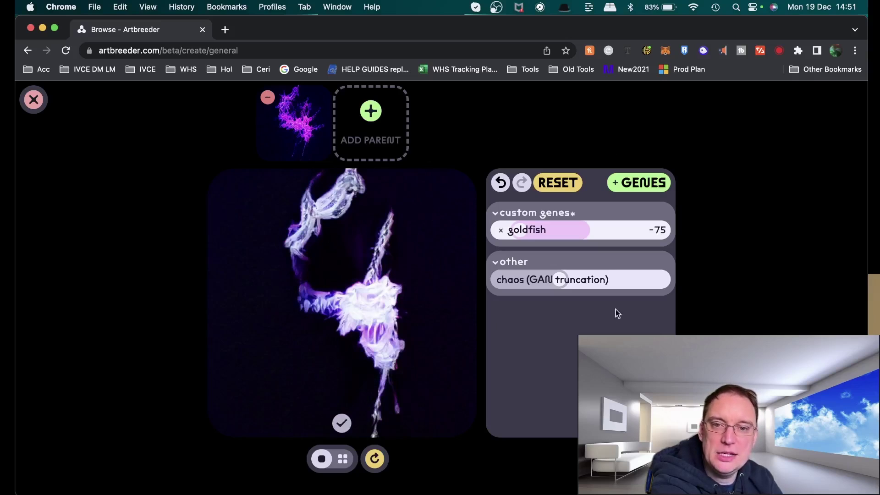
click(33, 99)
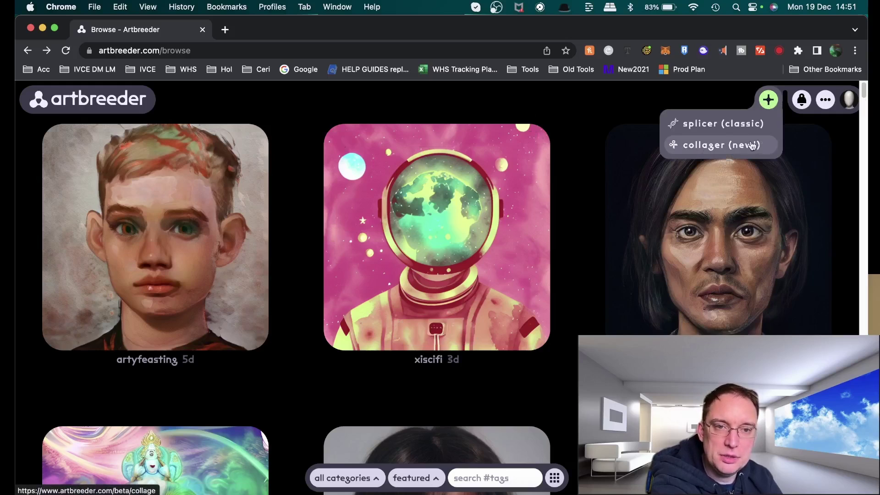
Start a new portrait and regenerate it until a man appears.
click(769, 100)
click(401, 213)
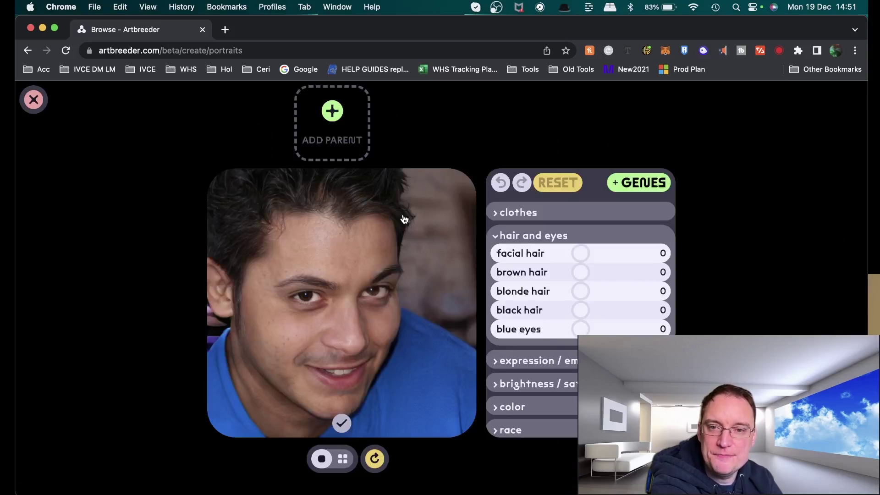
click(376, 462)
click(375, 464)
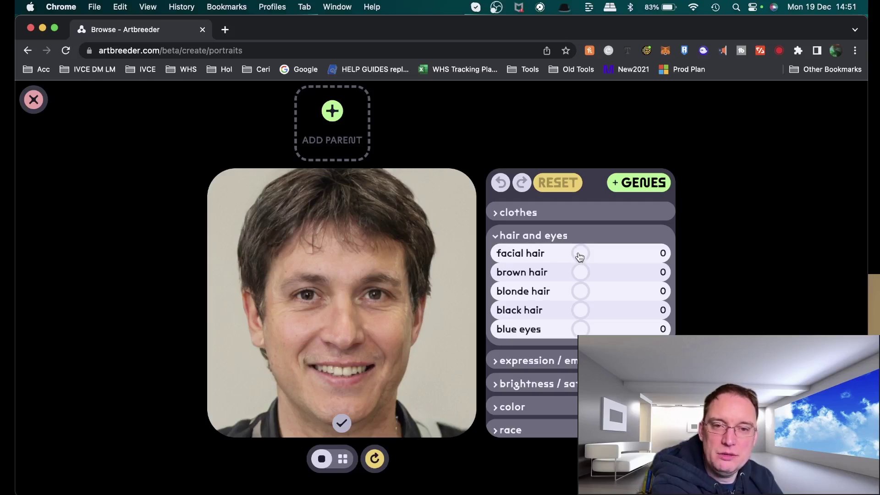
Set facial hair to 58 and blue eyes to 99, then close the portrait editor.
drag(580, 253, 629, 256)
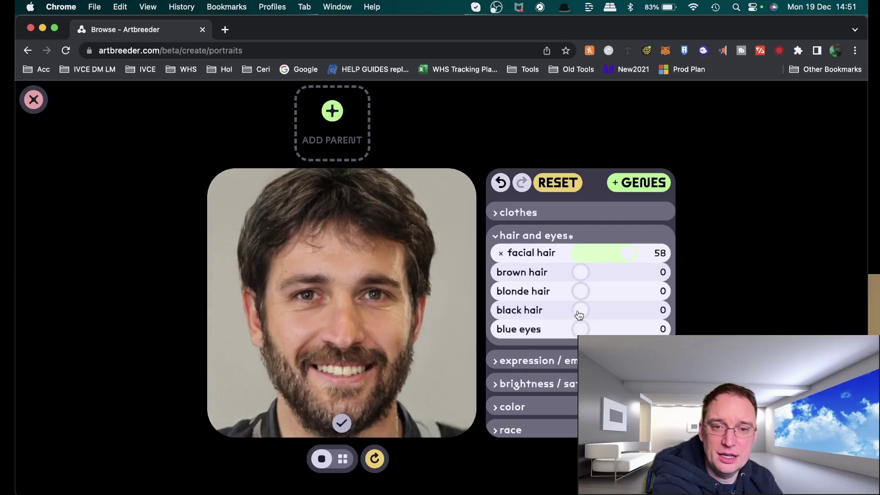
drag(581, 330, 651, 328)
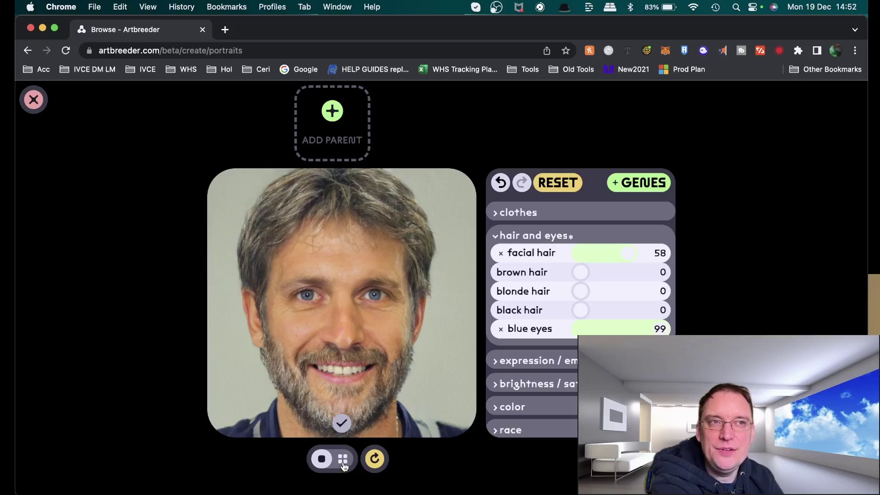
click(33, 101)
Open the red-lit portrait's page from the portraits upload gallery.
click(764, 107)
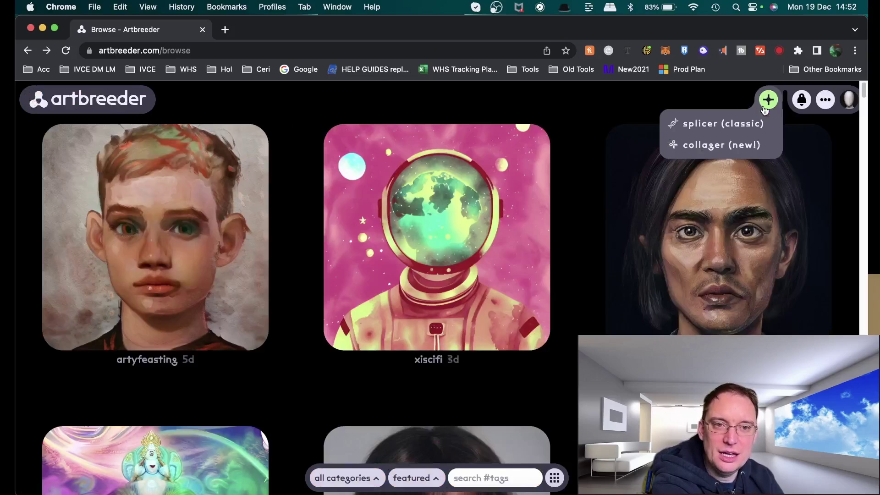
click(767, 104)
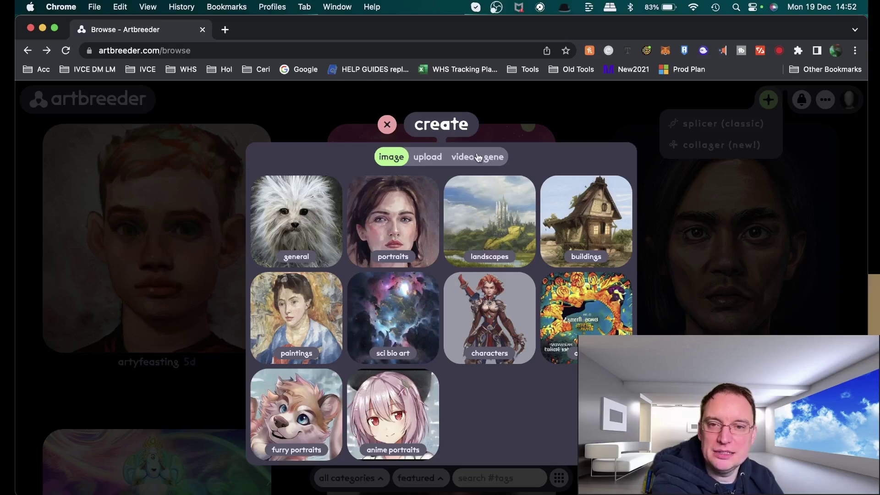
click(429, 158)
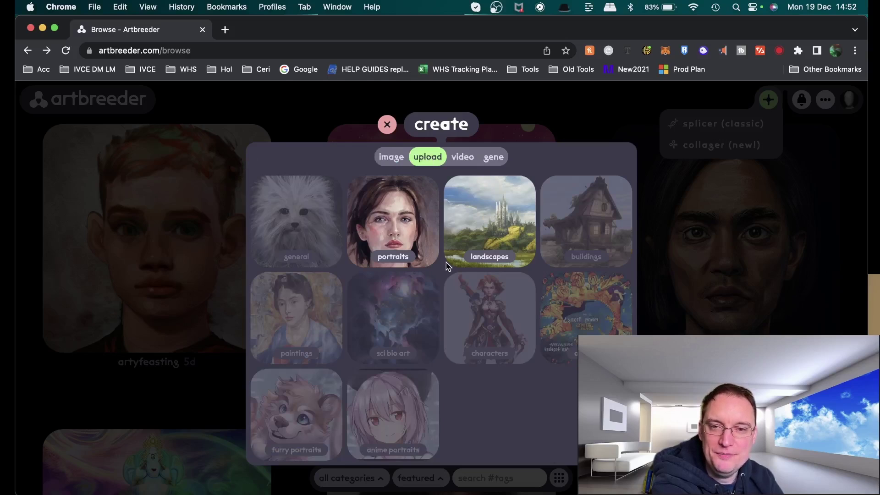
click(402, 229)
click(399, 227)
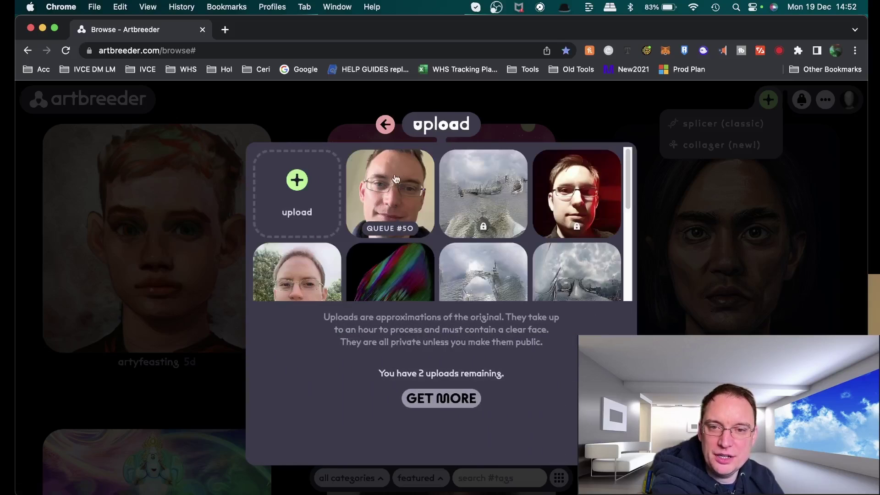
click(582, 194)
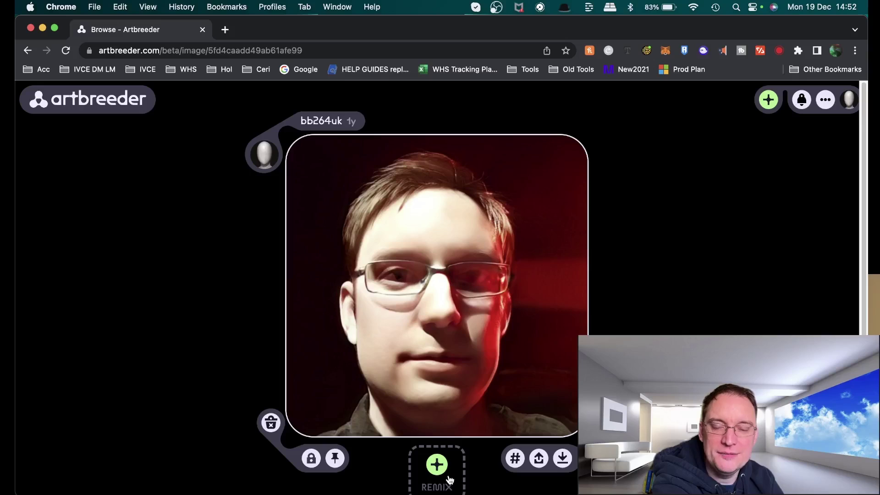
Start a new photo upload from the classic splicer's portraits upload gallery.
click(769, 100)
click(727, 124)
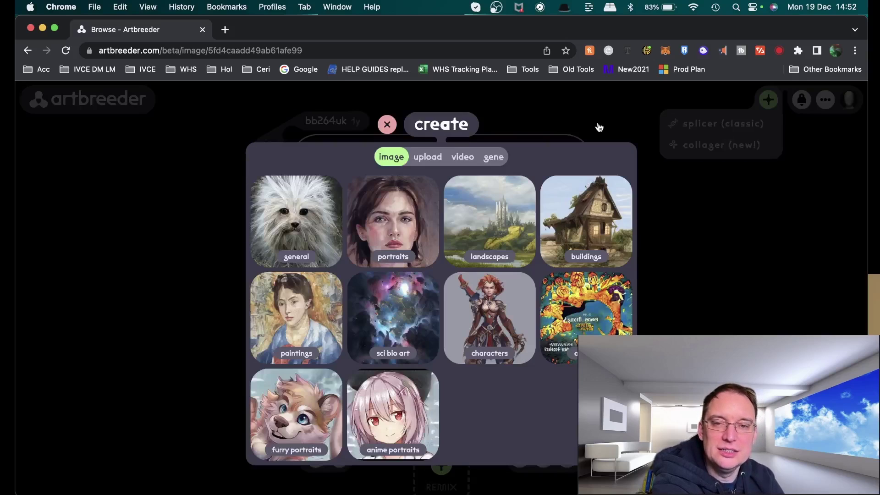
click(427, 157)
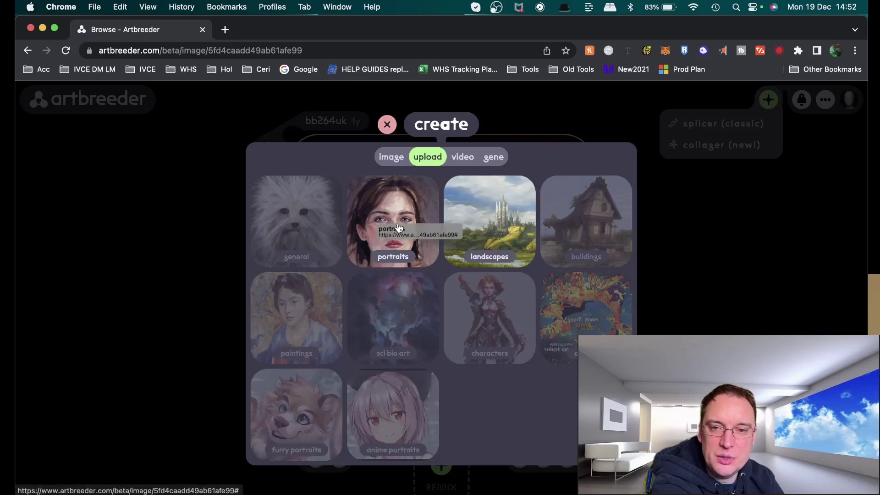
click(400, 204)
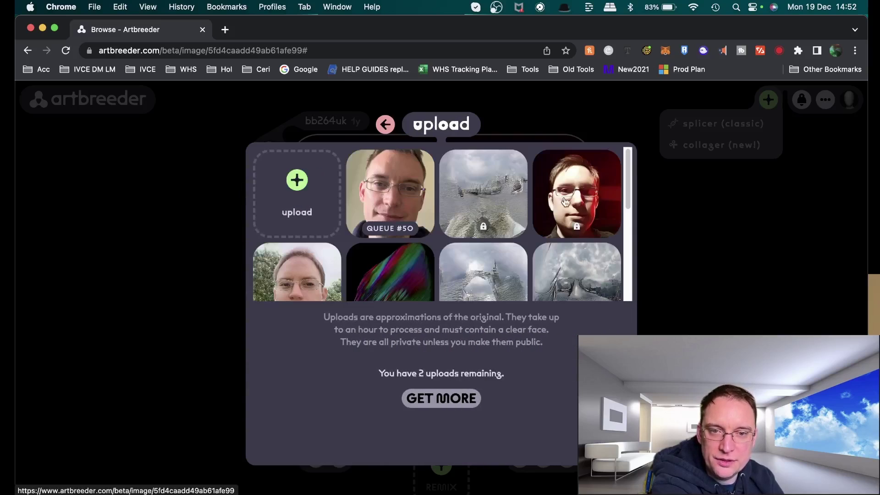
click(298, 181)
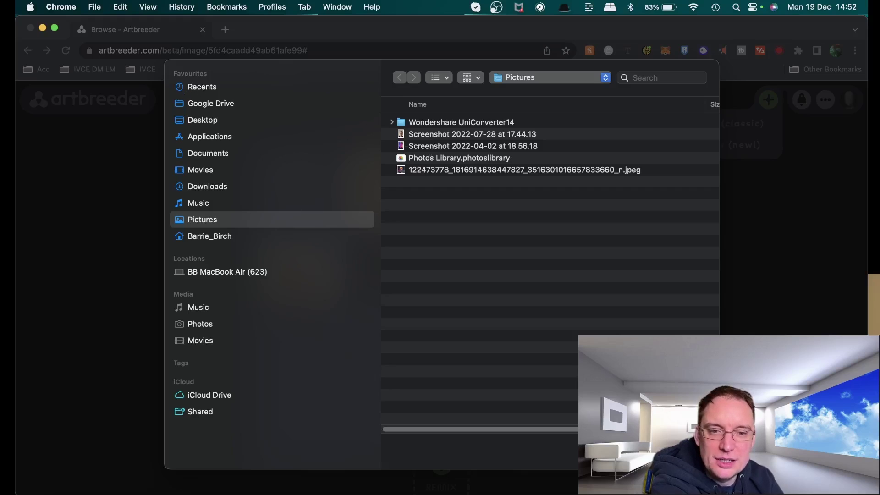
Cancel the file upload and return to the general, portraits and landscapes image categories.
key(Escape)
scroll(339, 206, down, 3)
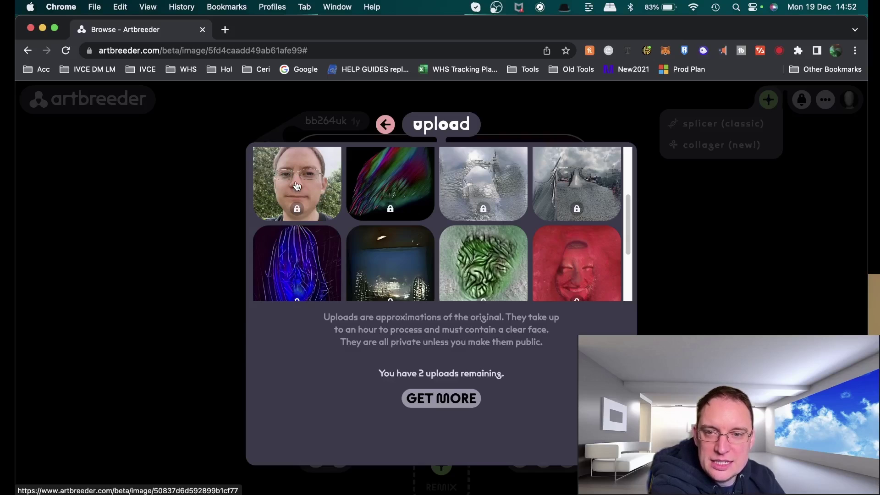
scroll(297, 186, up, 5)
click(387, 126)
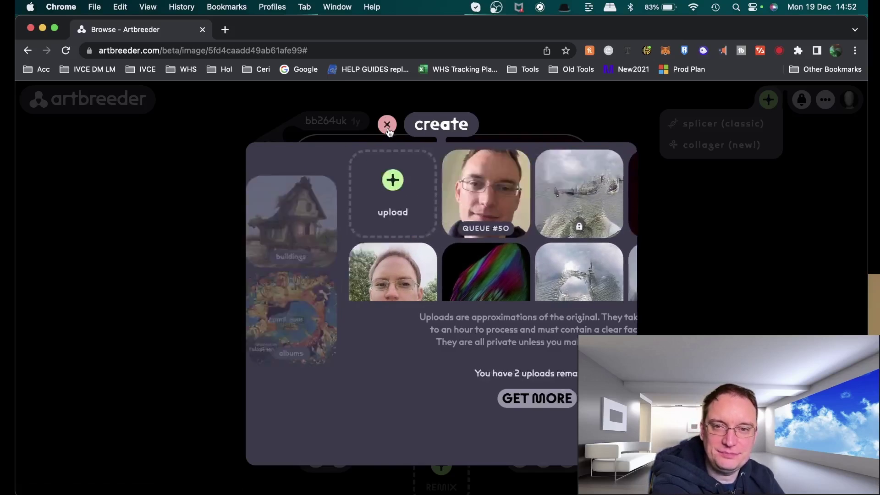
click(390, 158)
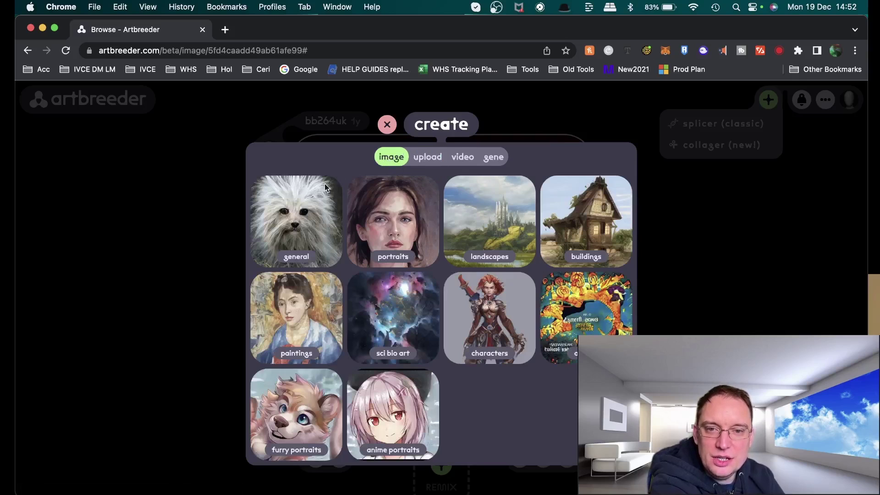
Start a new landscape with the blue icy landscape as its parent.
click(478, 224)
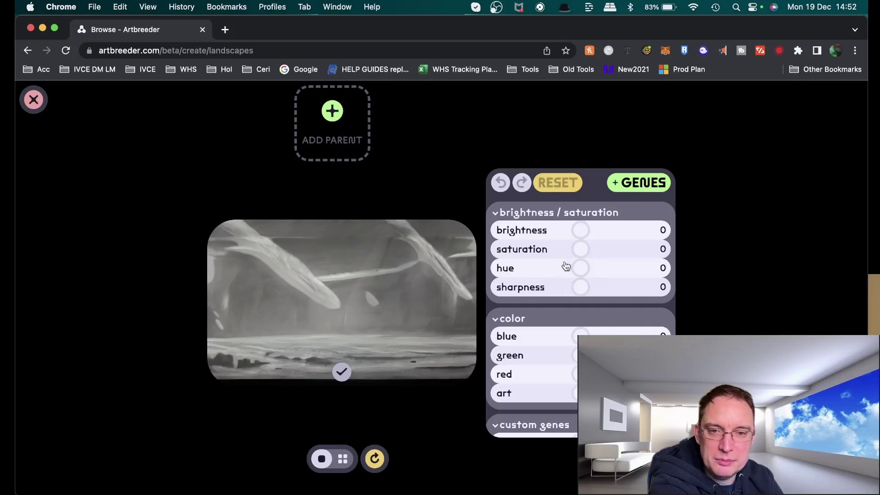
click(329, 124)
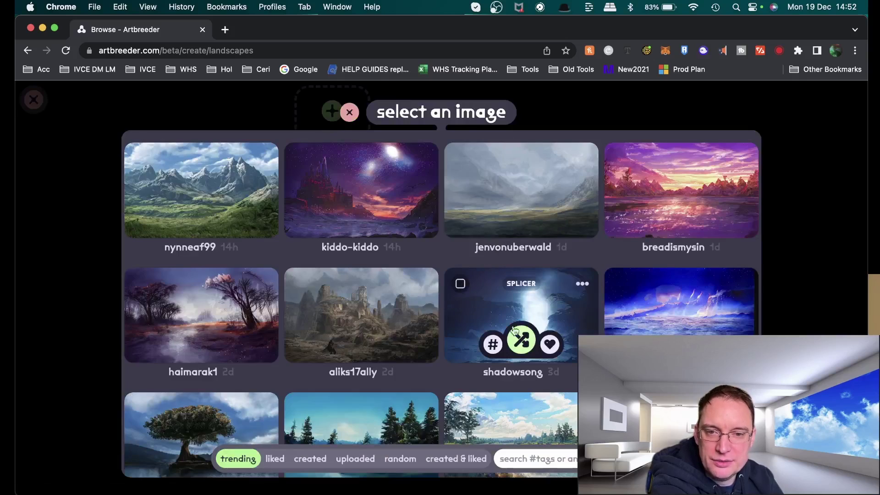
click(708, 324)
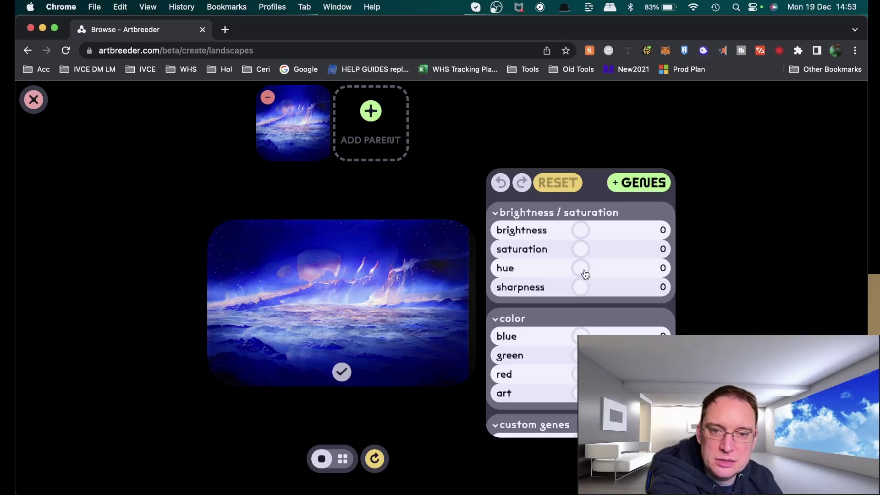
Set sharpness 94, add some green, saturation -35, and mountain and sunlight at 100.
drag(582, 287, 660, 287)
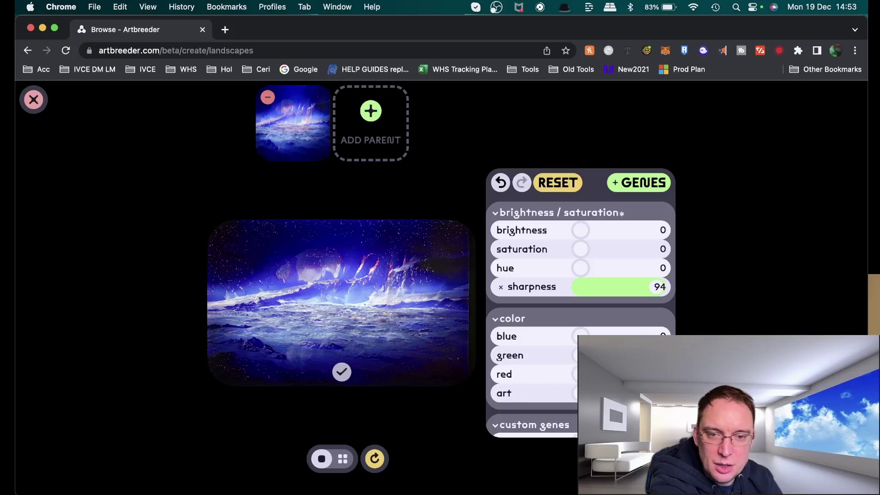
drag(591, 356, 600, 355)
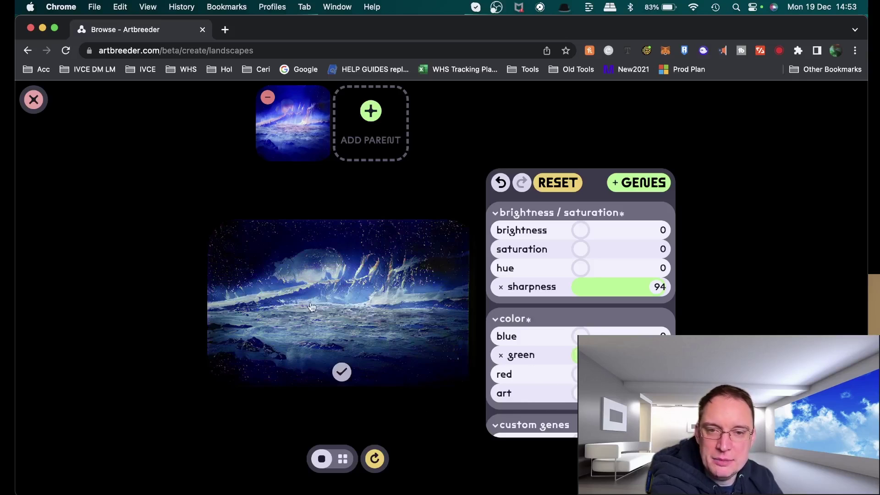
drag(582, 253, 552, 250)
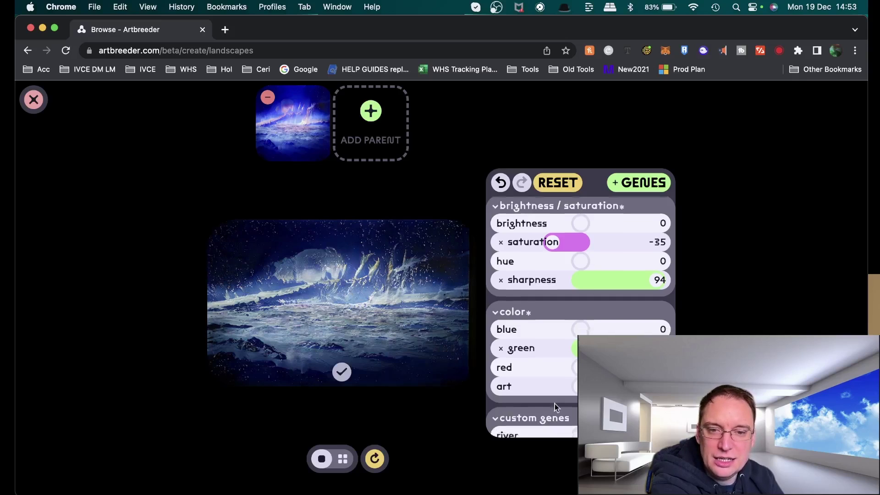
scroll(554, 404, down, 10)
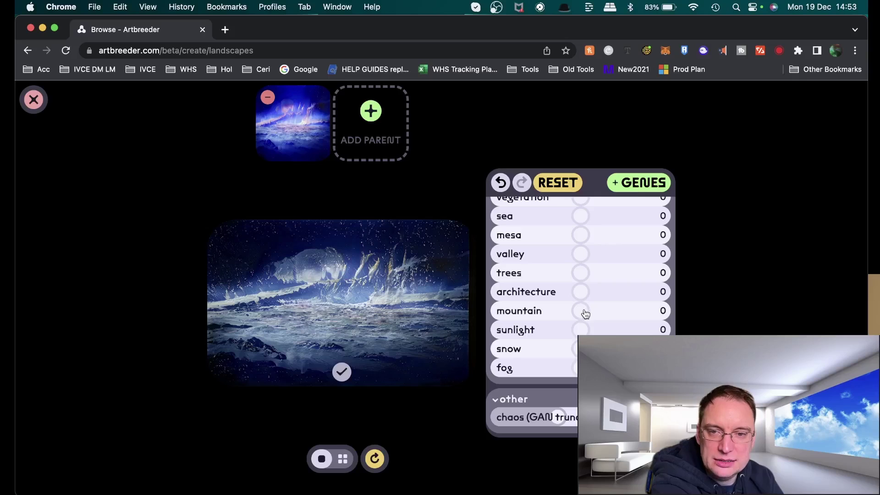
drag(585, 313, 666, 312)
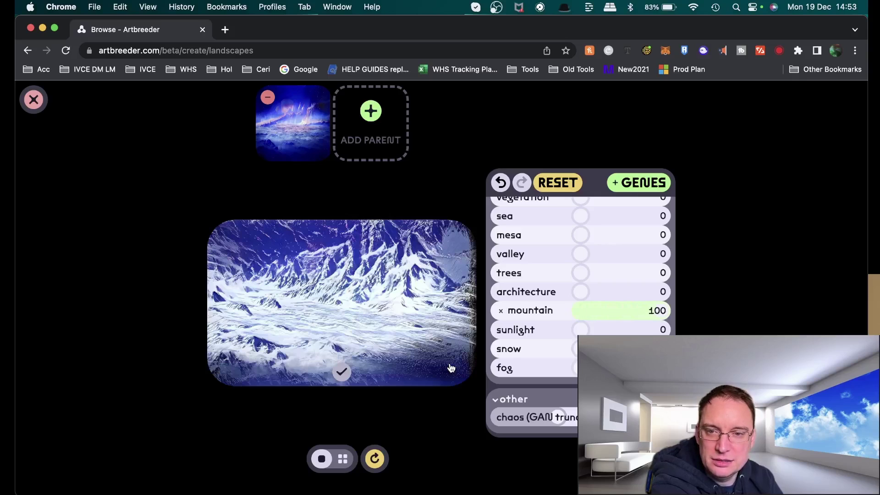
drag(582, 330, 666, 330)
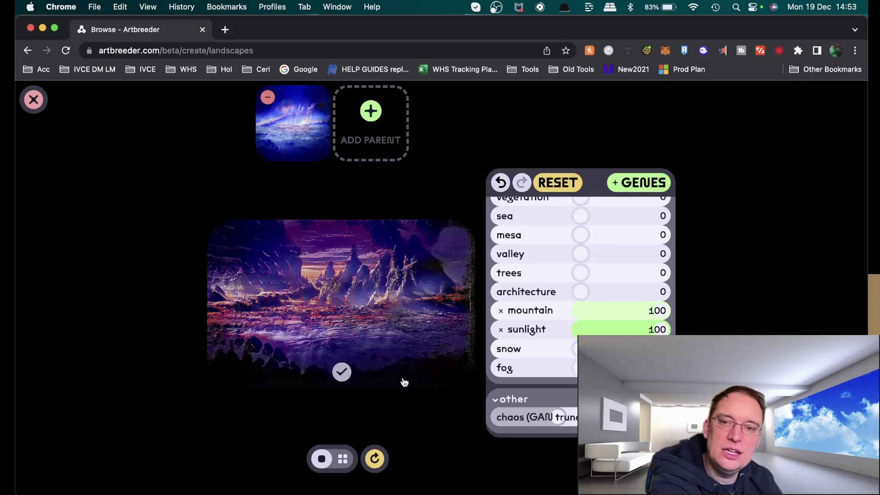
Start a new buildings image with the dark glass tower block as parent.
click(31, 102)
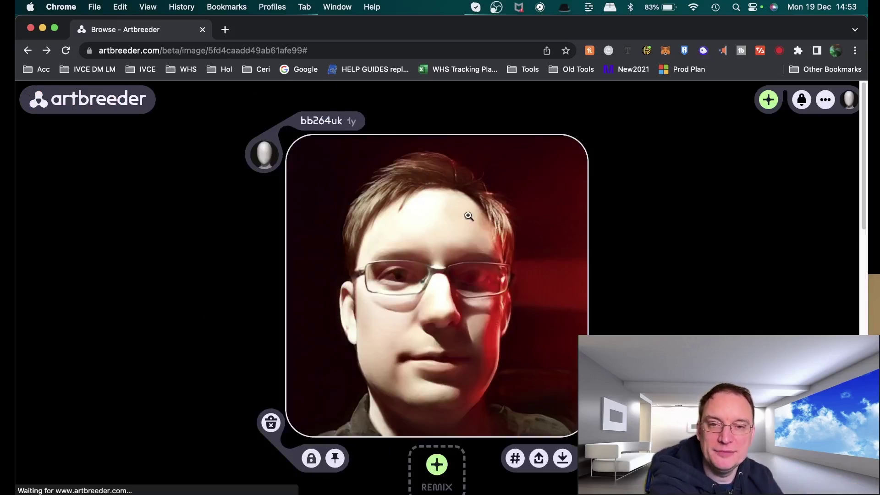
click(766, 106)
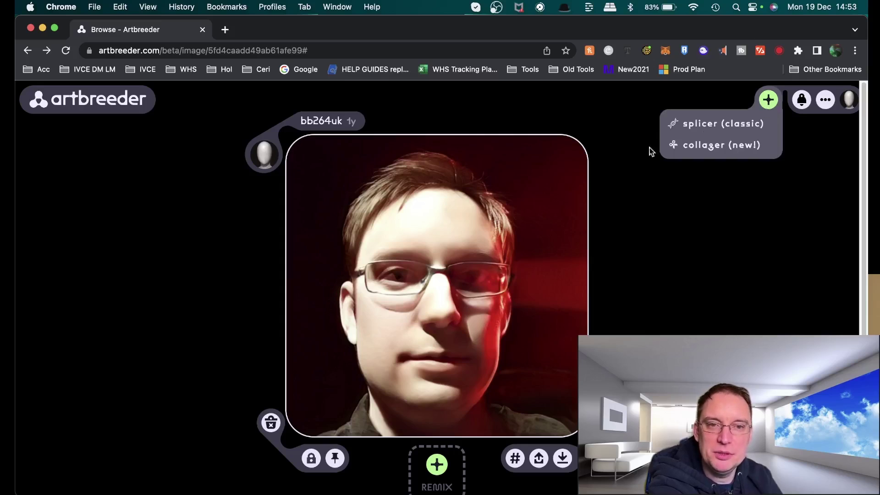
click(711, 125)
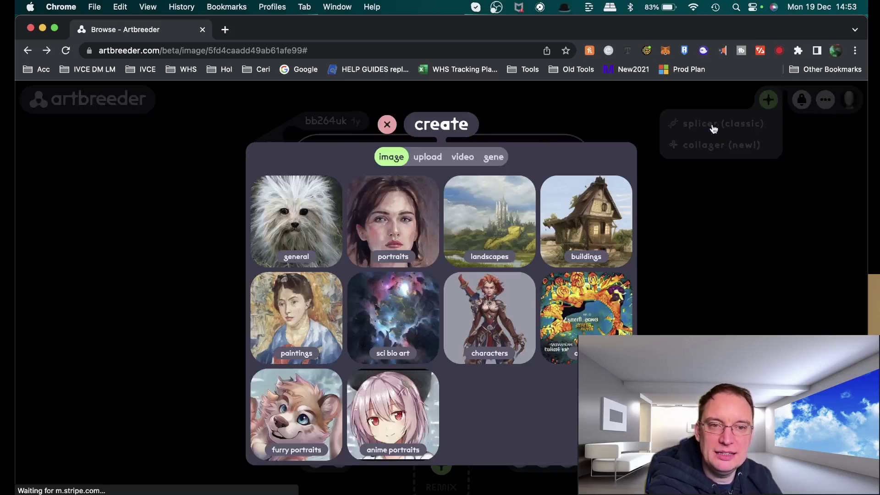
click(592, 223)
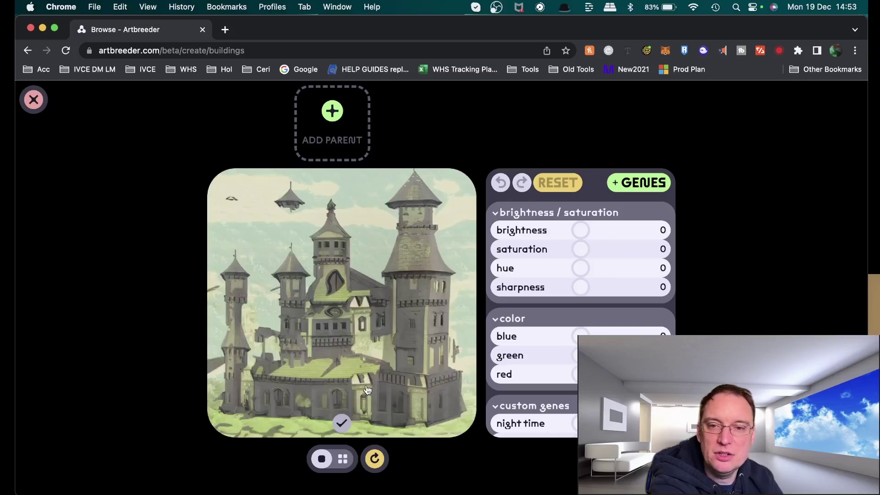
click(326, 112)
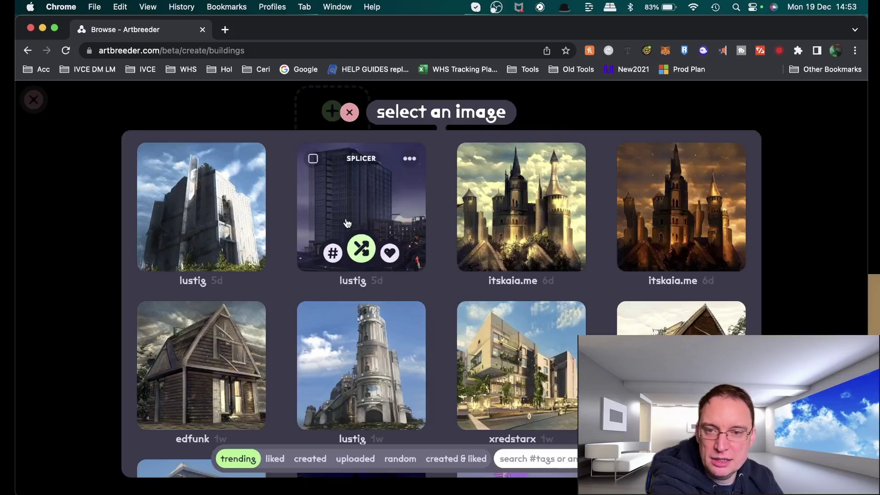
click(373, 196)
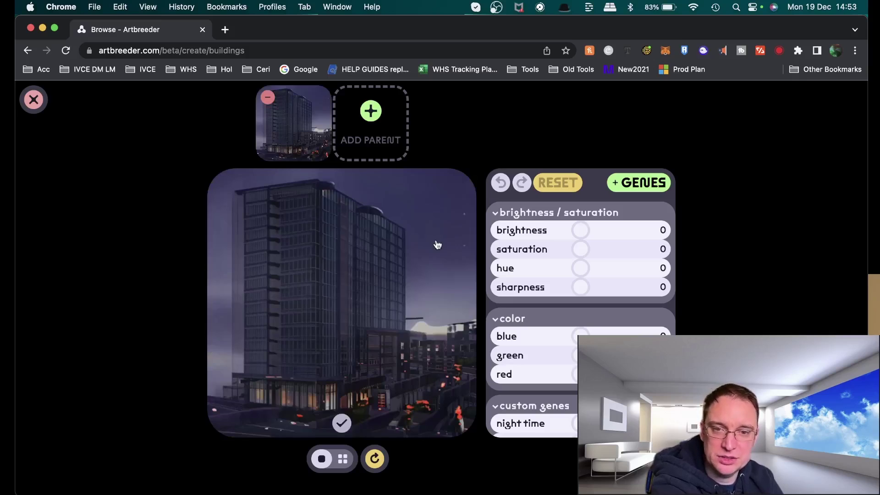
Set brightness to 14, turn on night time and green genes, then leave the editor.
drag(584, 229, 644, 231)
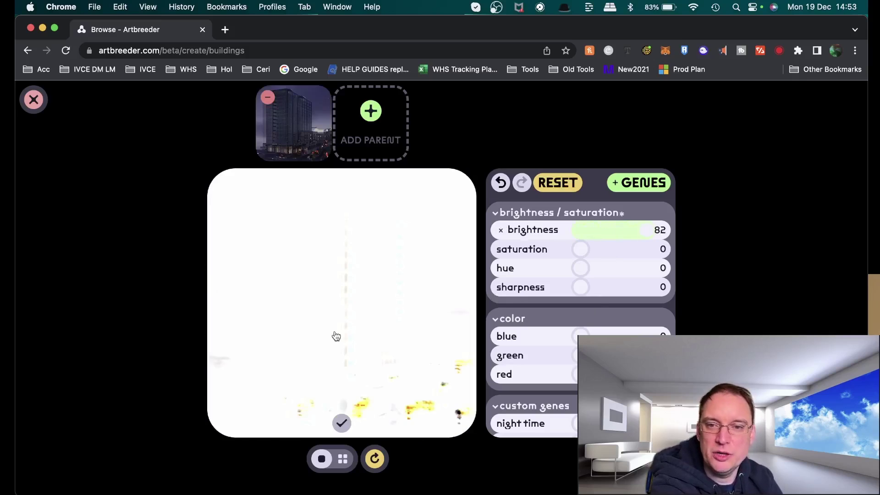
click(591, 230)
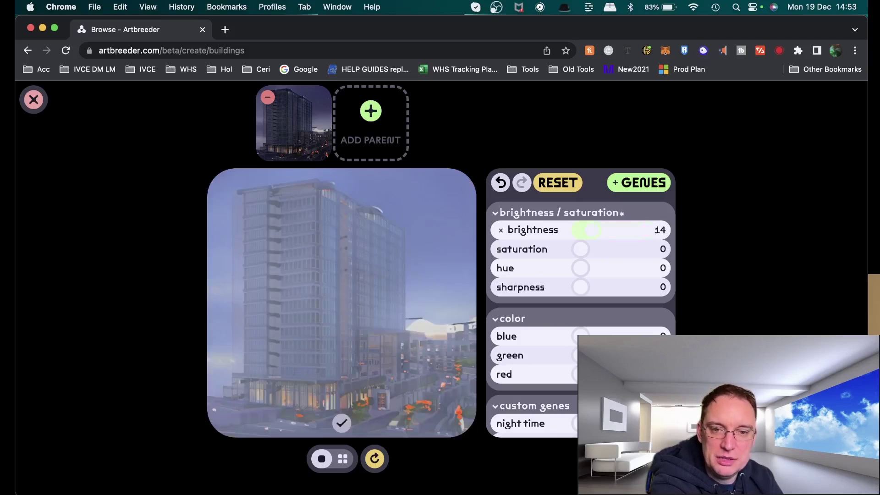
click(522, 430)
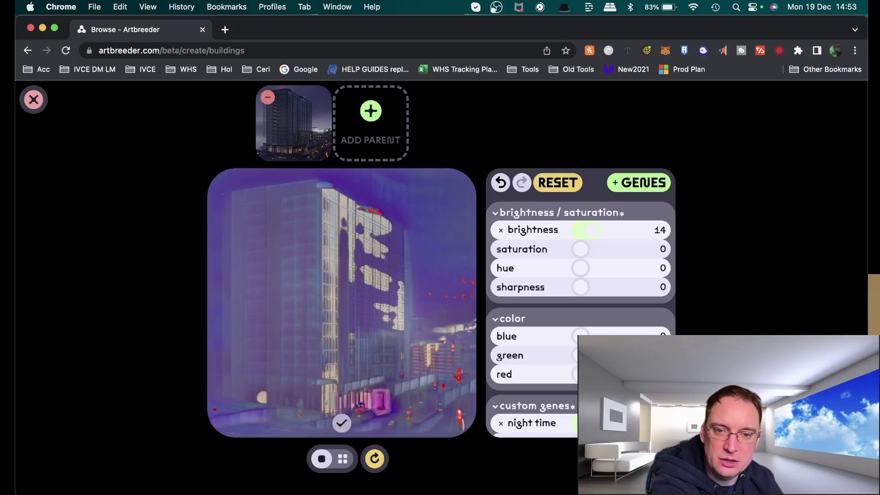
click(536, 356)
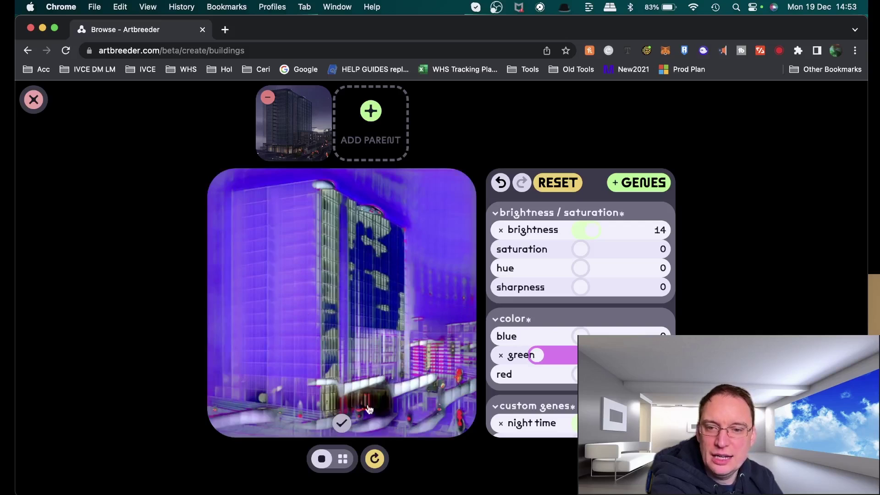
click(33, 100)
Start a new classic-splicer image in a chosen category and lower Blur 2 to -6.
click(769, 100)
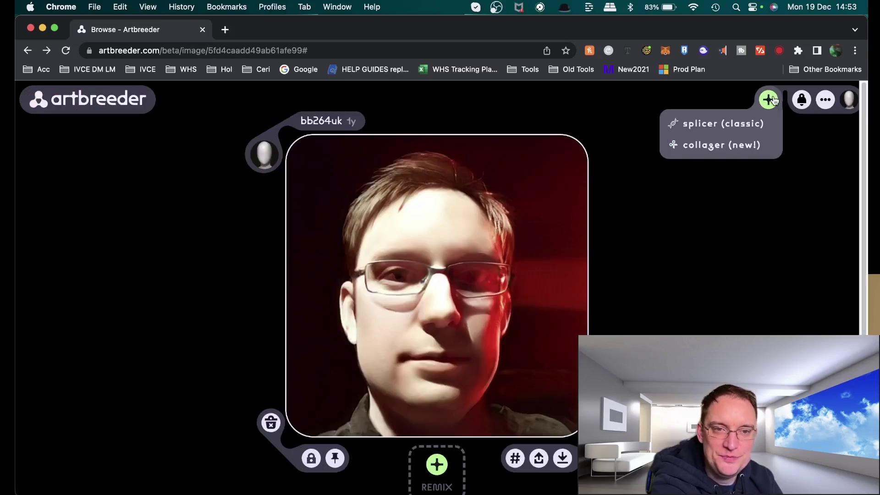
click(674, 122)
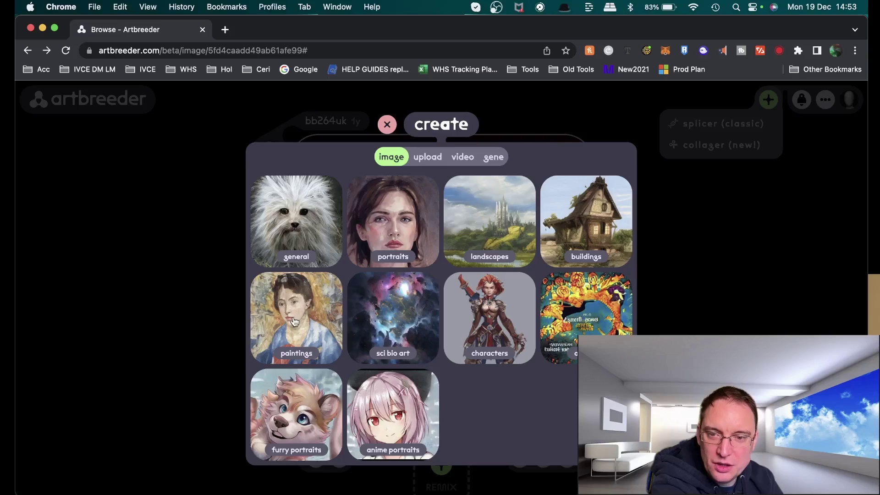
click(383, 398)
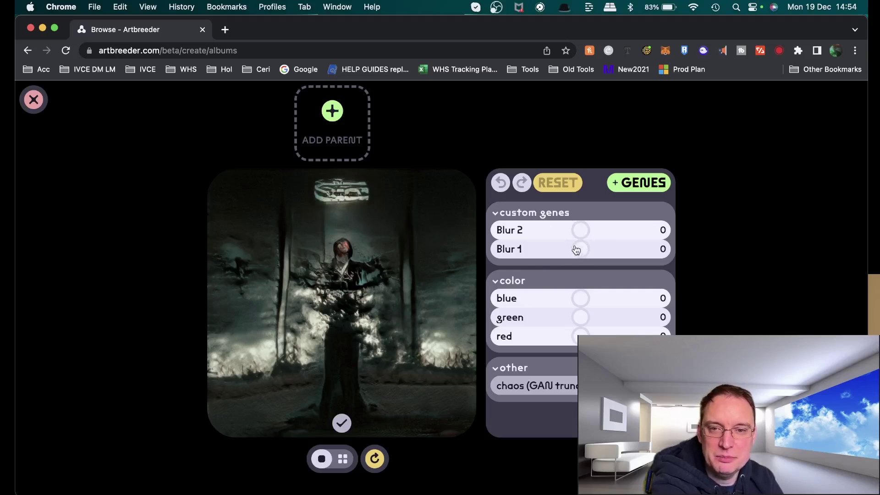
mouse_move(577, 234)
mouse_down()
mouse_move(495, 230)
mouse_move(642, 234)
mouse_move(576, 232)
mouse_up()
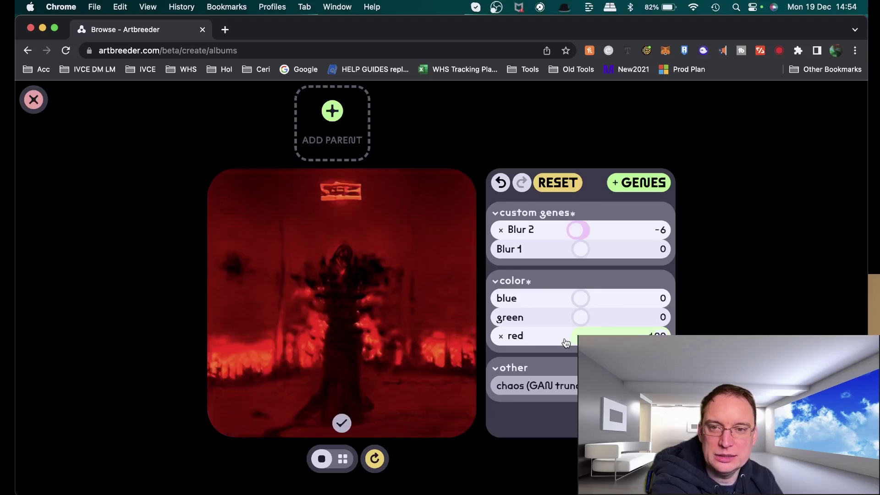
Open the general animations and preview the 5-image animation.
click(36, 105)
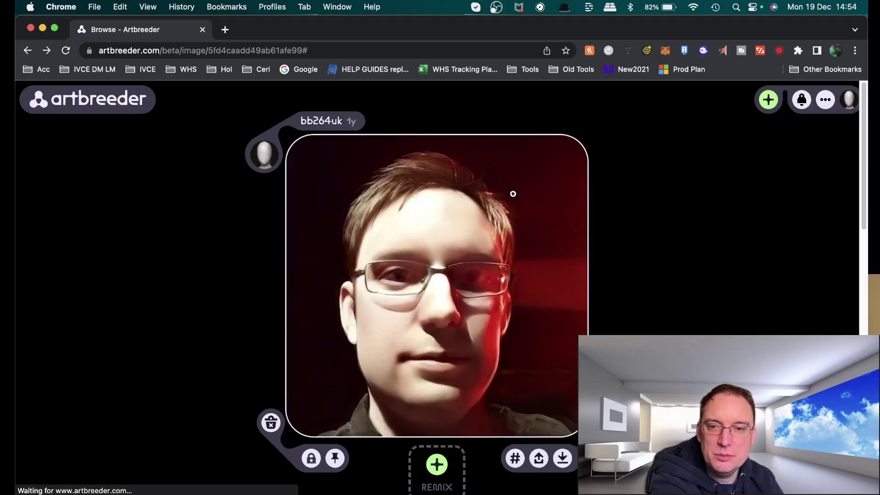
click(772, 106)
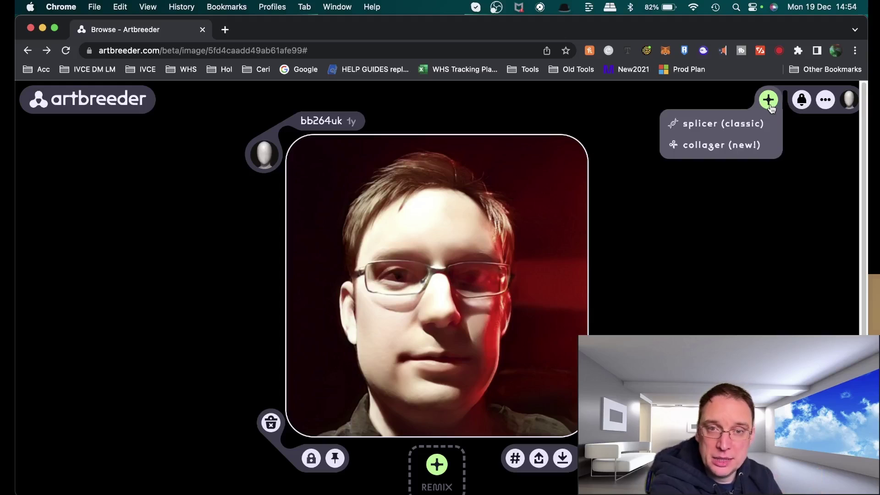
click(769, 100)
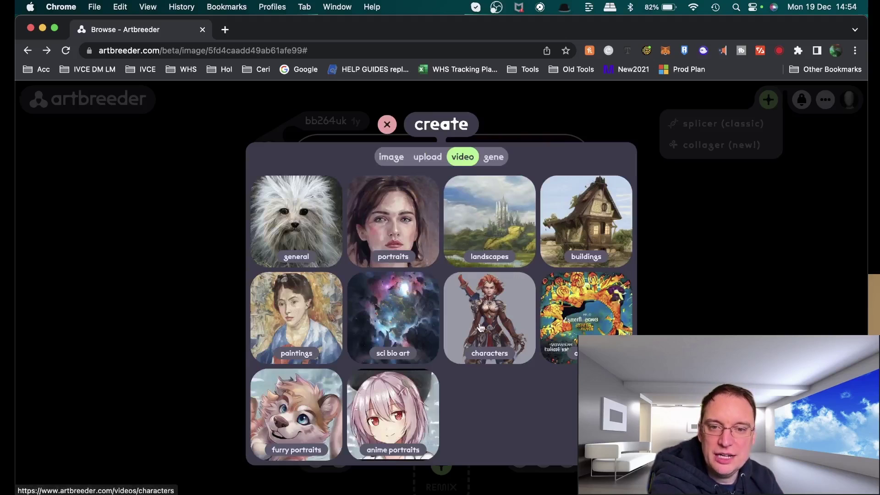
click(304, 225)
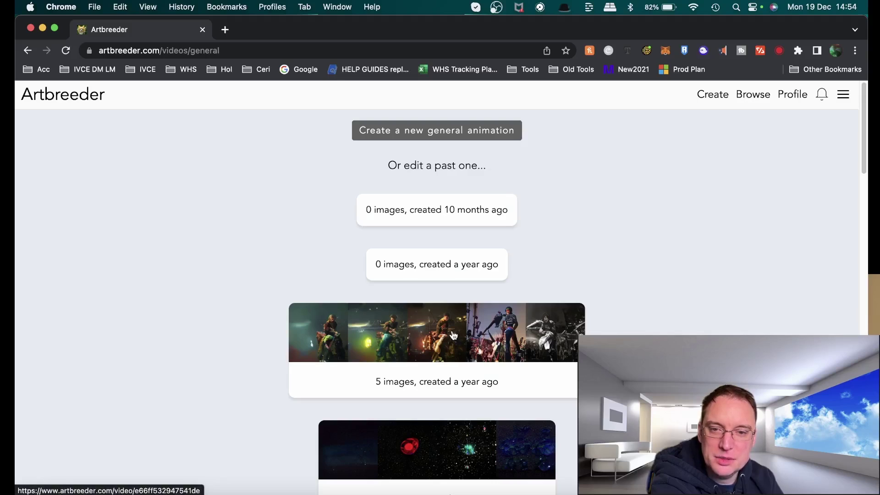
click(482, 333)
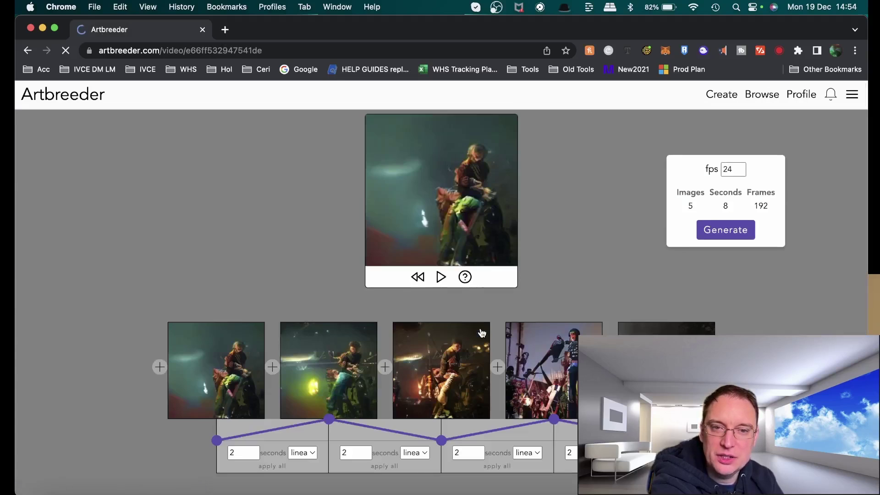
click(441, 278)
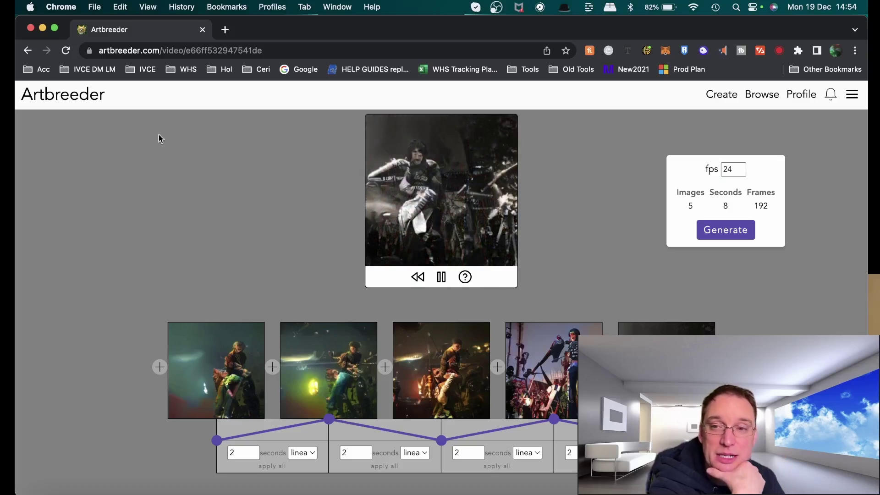
click(28, 52)
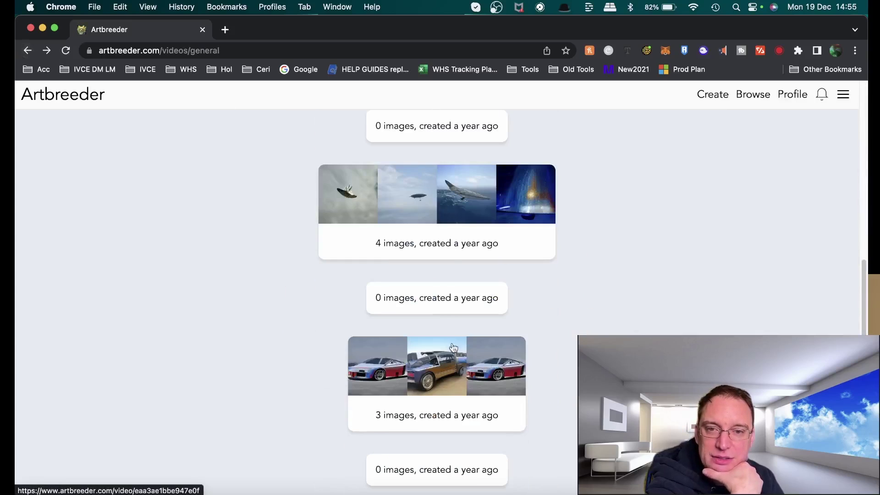
Preview the 4-image plane animation and submit its 6-second, 24 fps video for processing.
click(443, 211)
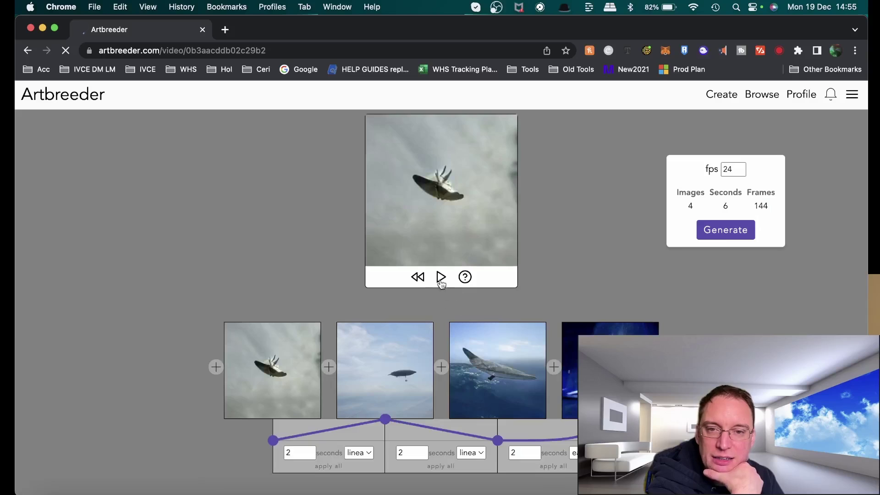
click(442, 281)
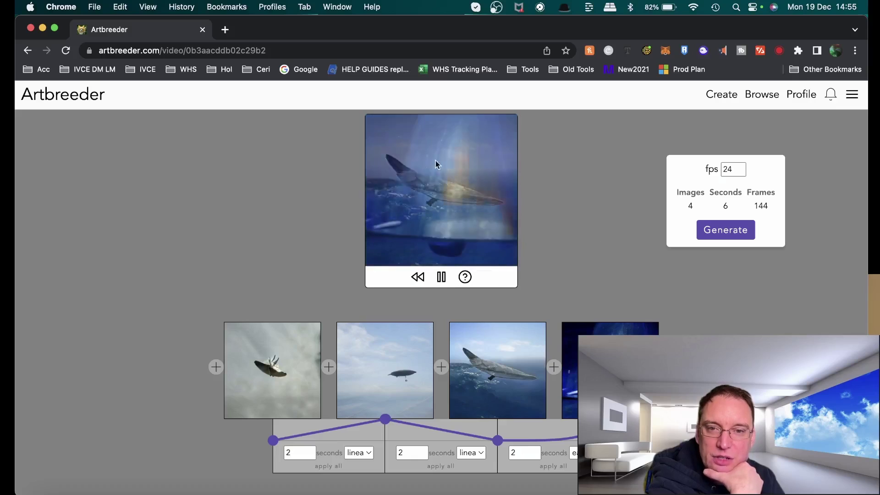
click(726, 235)
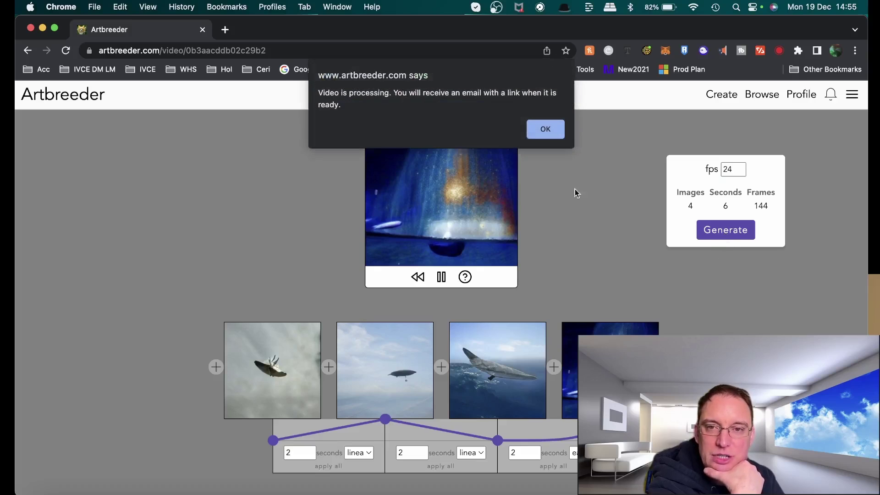
click(546, 129)
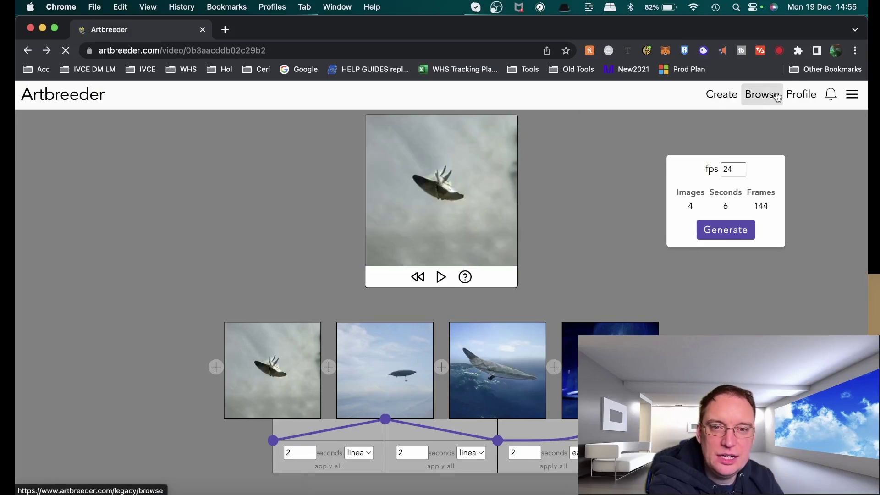
Visit the user's profile page and scroll through it.
click(804, 96)
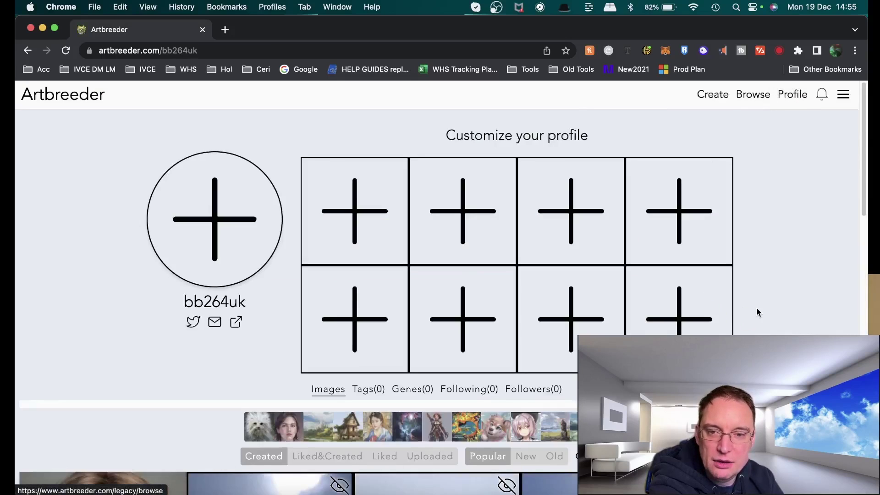
scroll(757, 308, down, 5)
scroll(773, 325, down, 4)
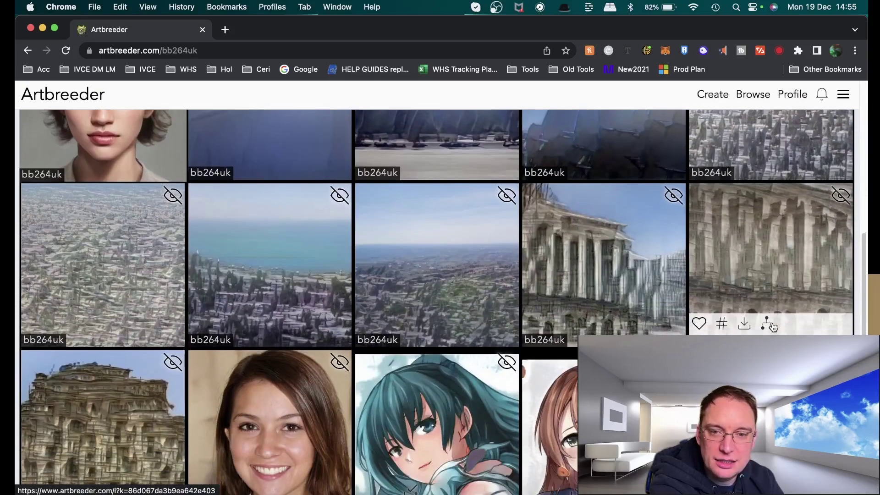
scroll(773, 326, down, 5)
scroll(509, 343, down, 3)
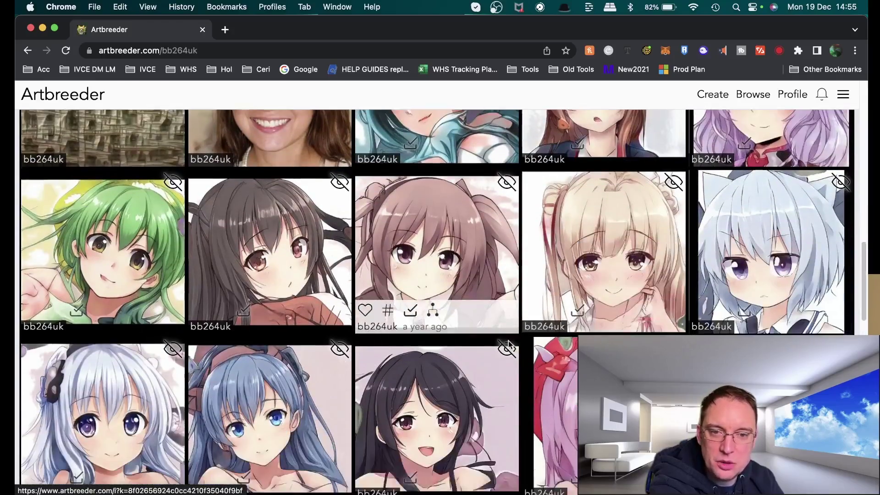
scroll(508, 344, down, 10)
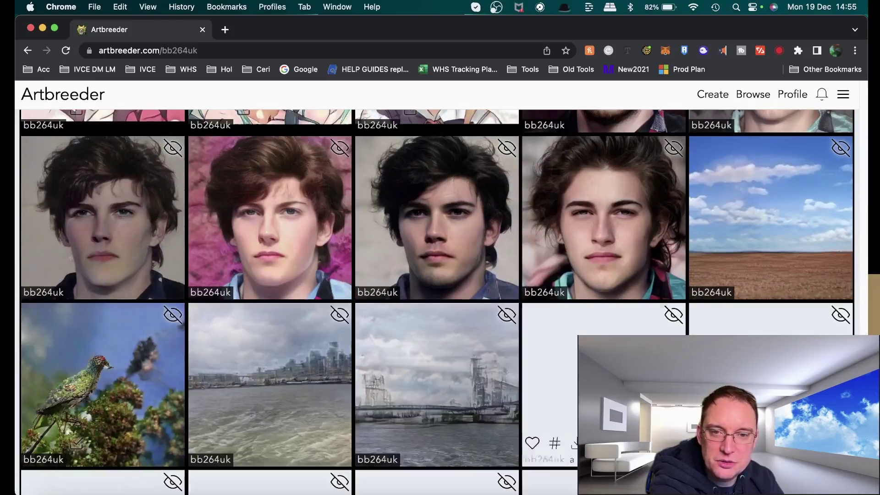
scroll(563, 291, down, 3)
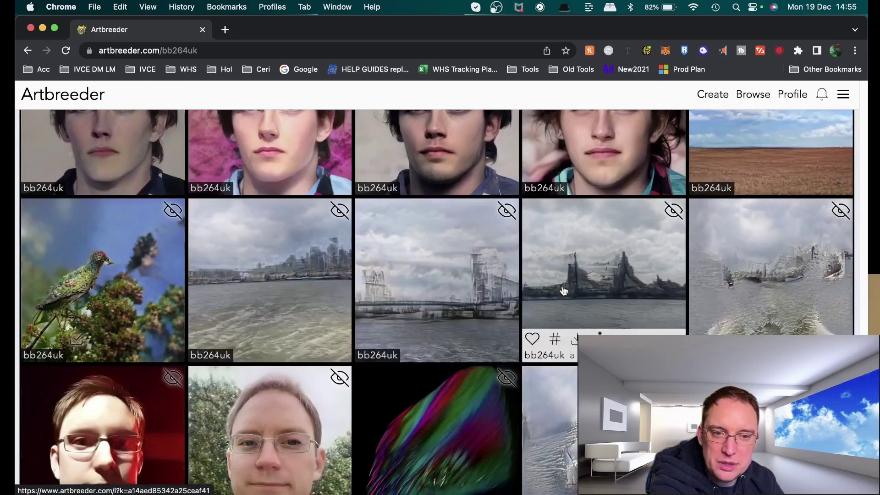
scroll(628, 272, down, 8)
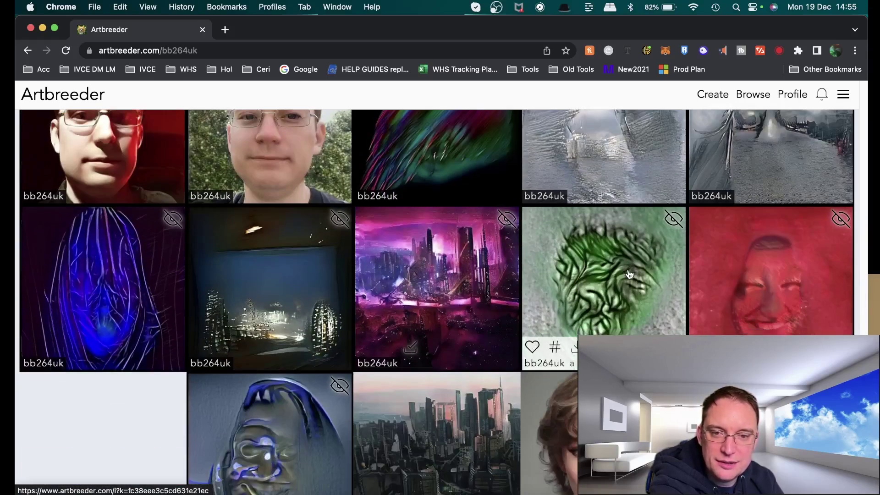
scroll(629, 274, up, 20)
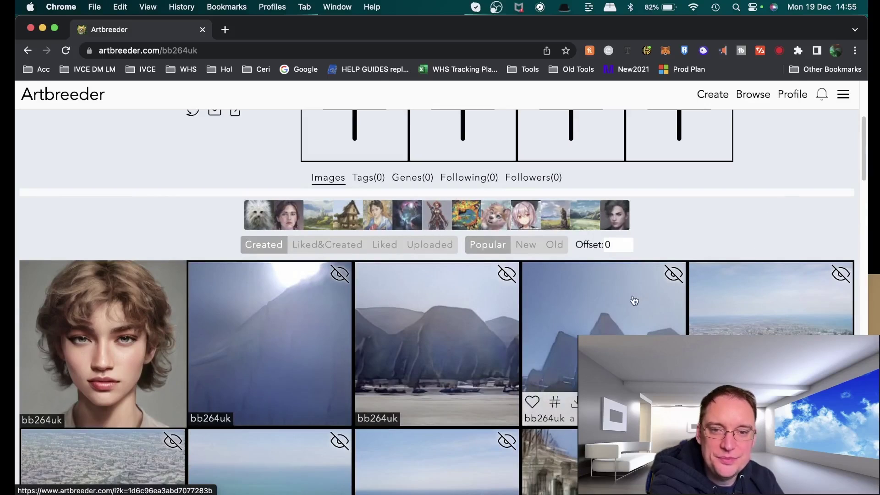
Check notifications and the site menu, then head to the browse feed.
click(823, 95)
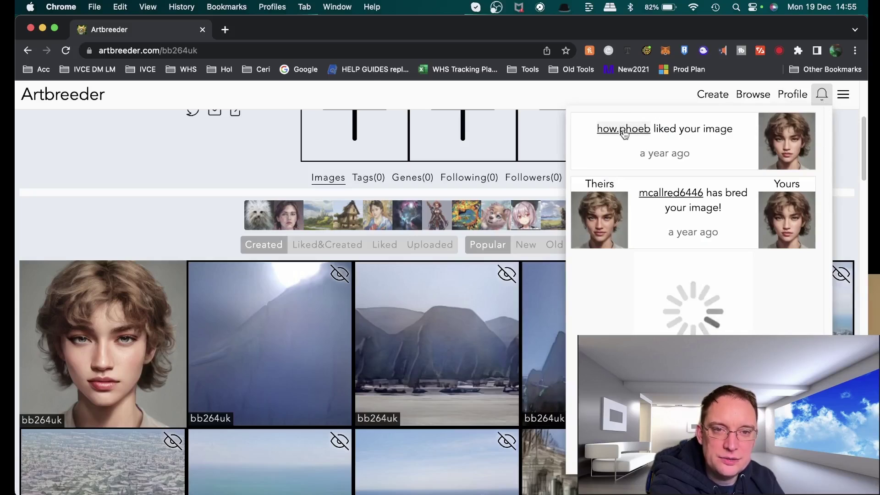
click(844, 95)
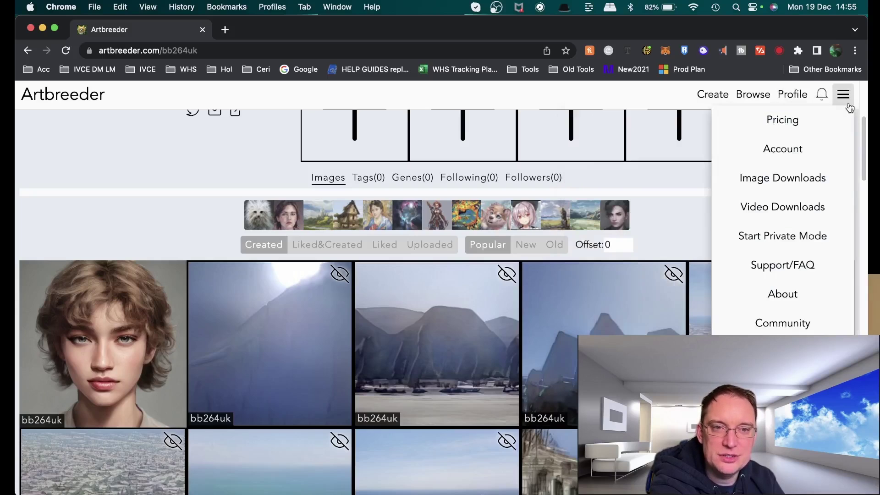
click(800, 93)
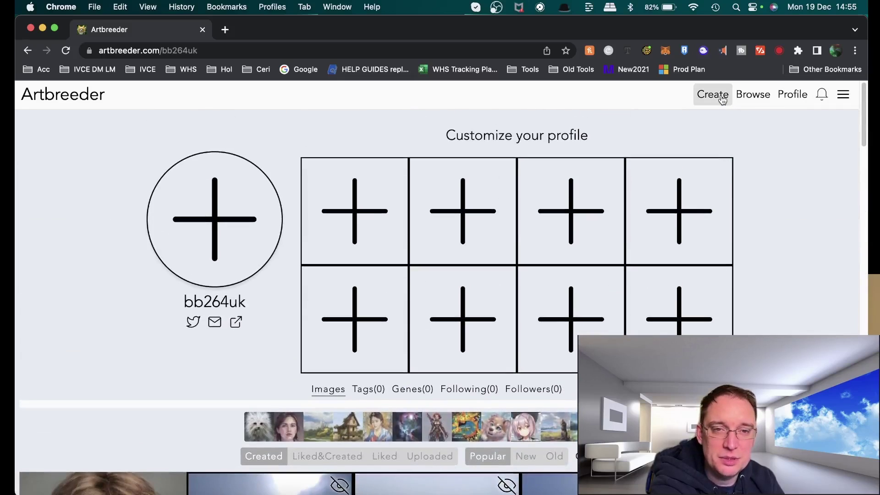
click(745, 97)
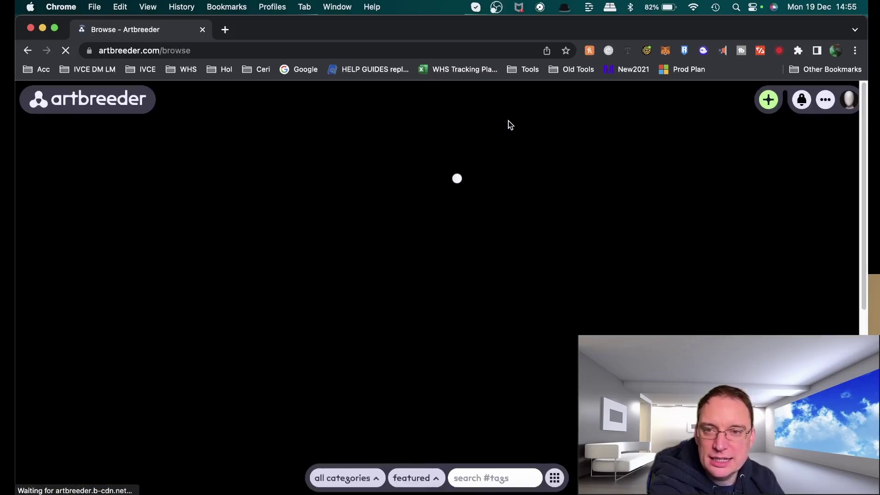
Scroll through the featured images, open the snowy red-lit tower image, and scroll to its prompt.
scroll(572, 292, down, 20)
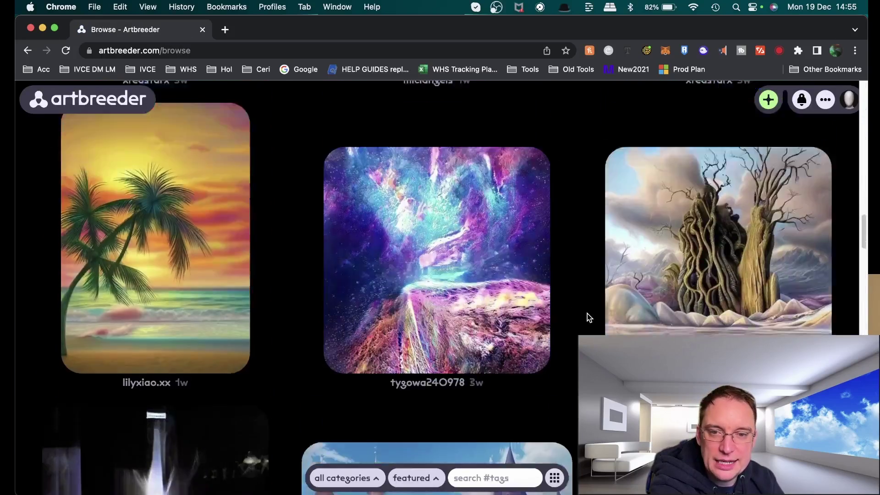
scroll(587, 314, down, 10)
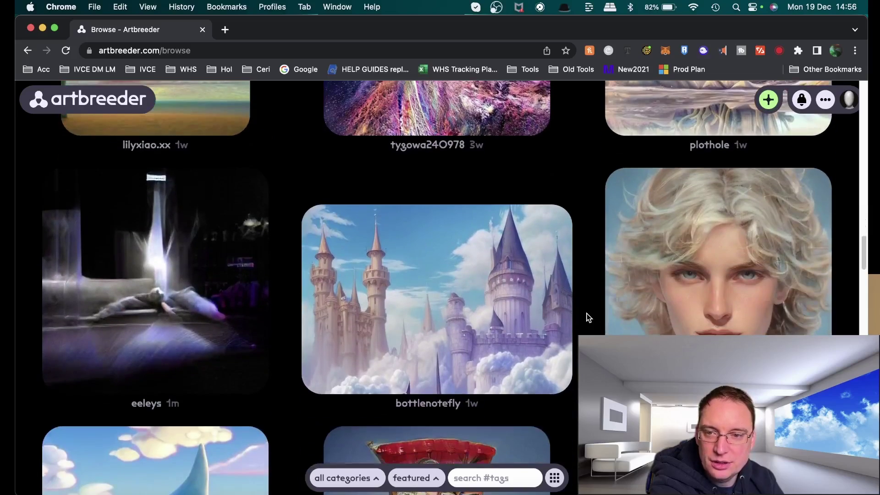
scroll(587, 313, down, 15)
scroll(586, 314, down, 20)
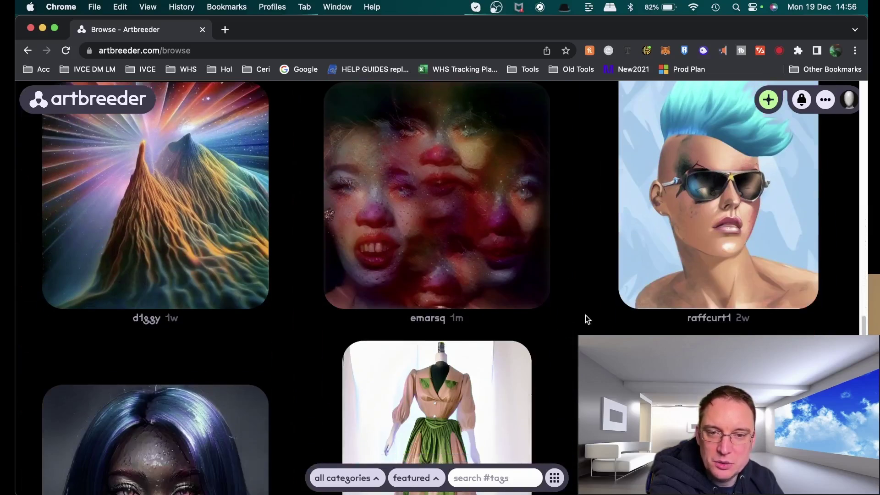
scroll(585, 315, down, 5)
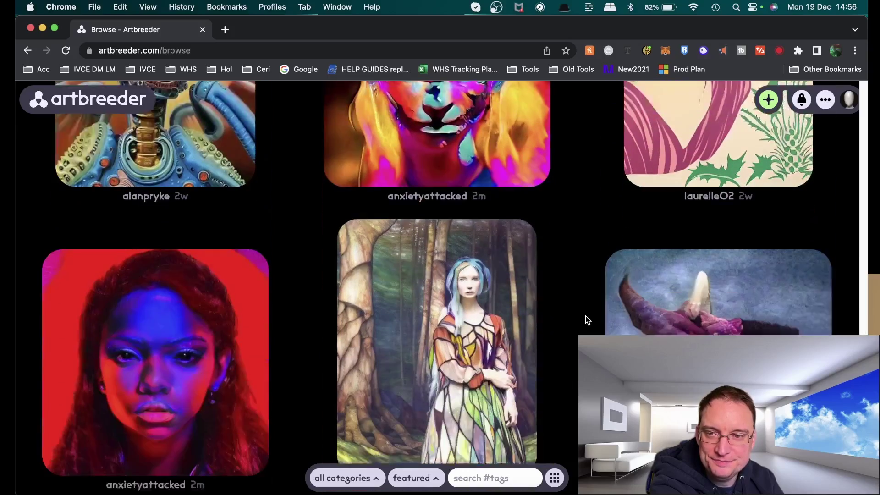
scroll(585, 316, down, 5)
scroll(585, 316, down, 8)
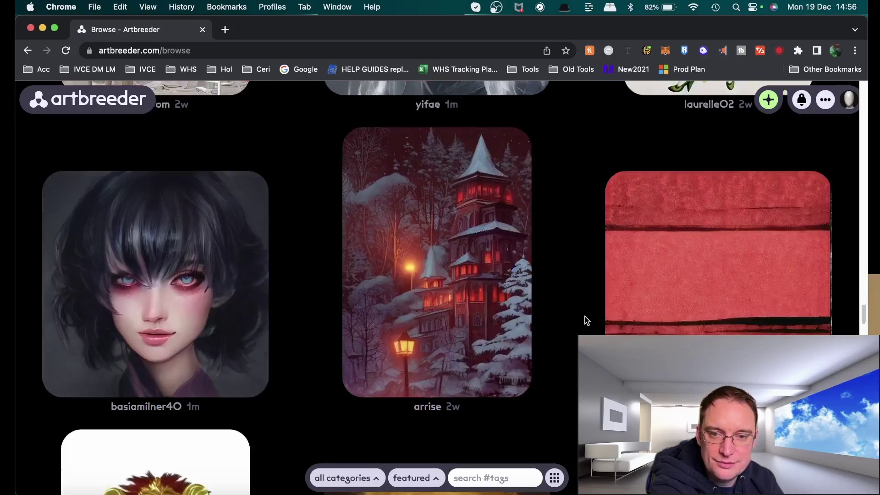
click(477, 276)
scroll(632, 300, down, 5)
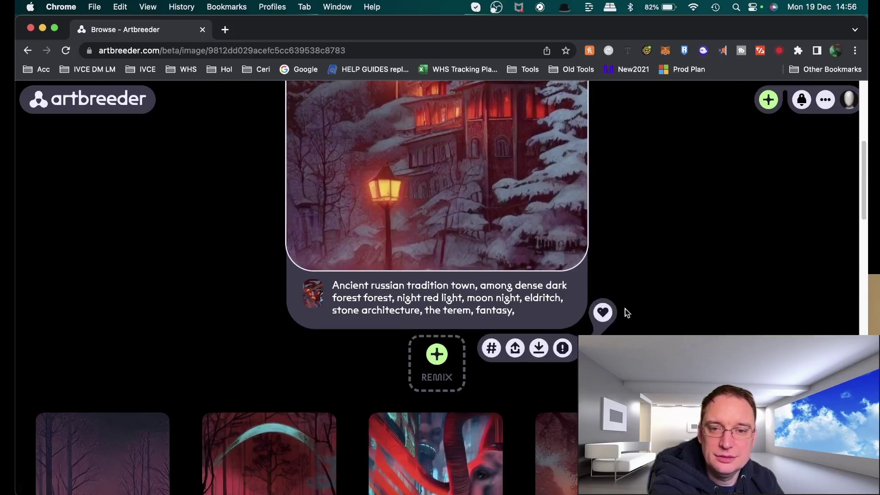
Remix the snowy tower as a collage, raise the AI render intensity, then close the collager.
click(438, 355)
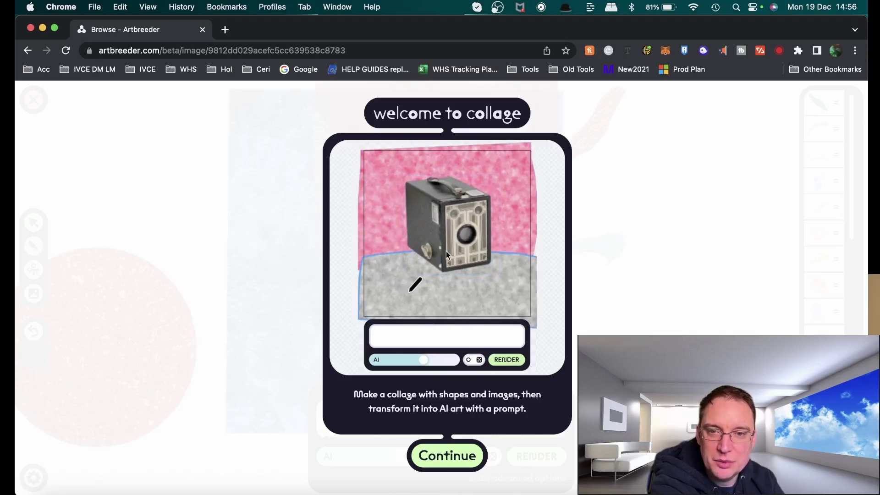
click(451, 458)
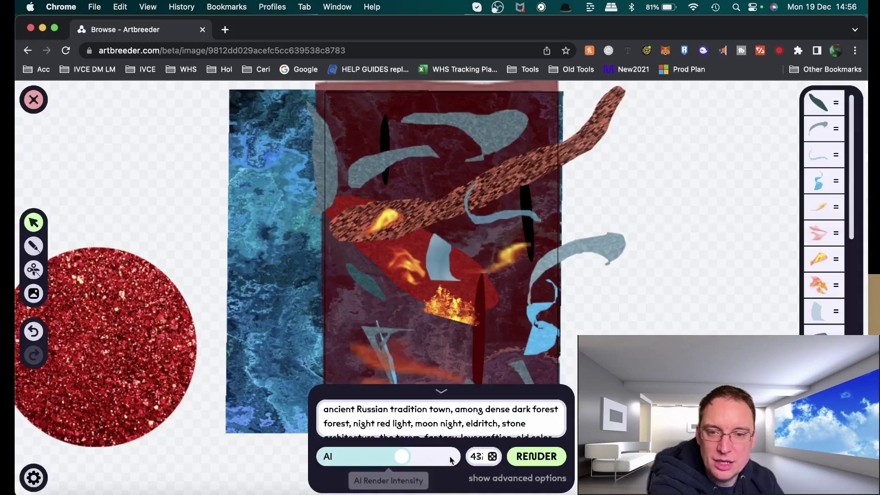
drag(406, 457, 434, 458)
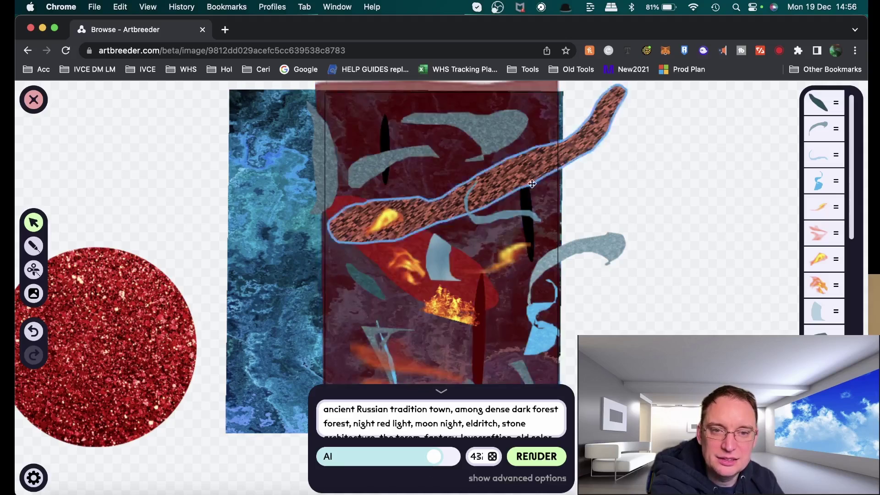
click(32, 99)
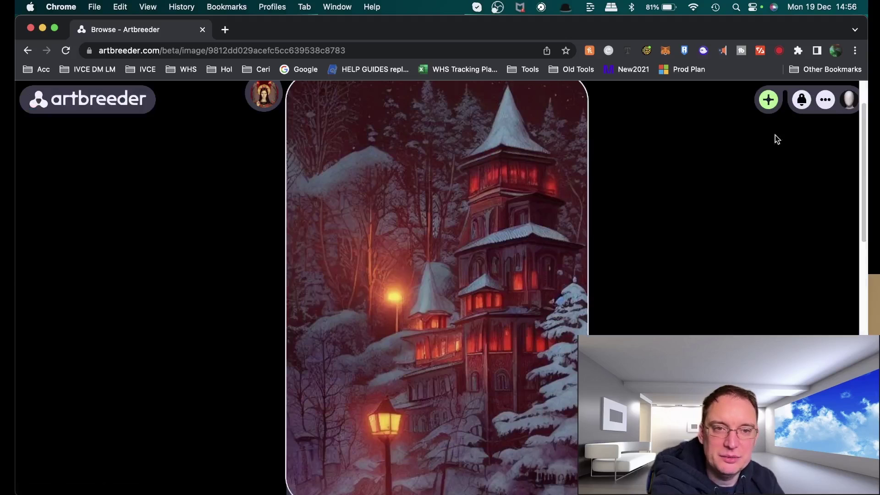
Open the create options, switch to uploading your own images, and choose the portraits category.
click(768, 102)
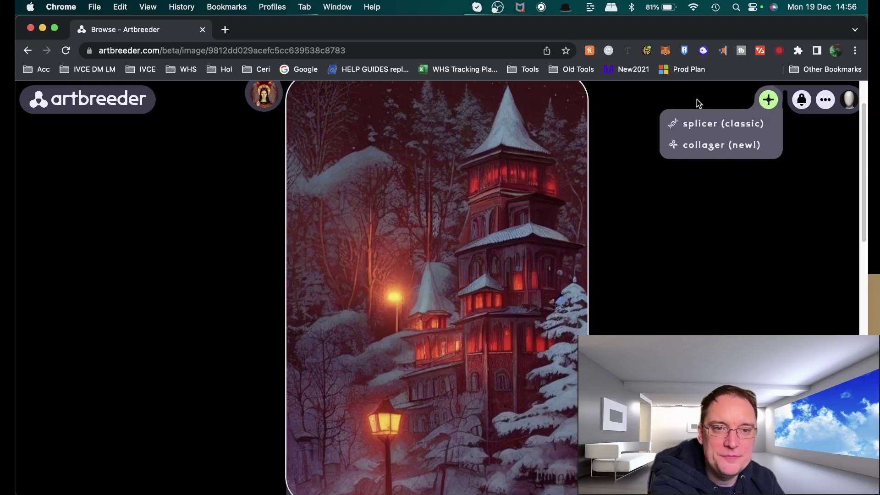
click(736, 124)
click(429, 157)
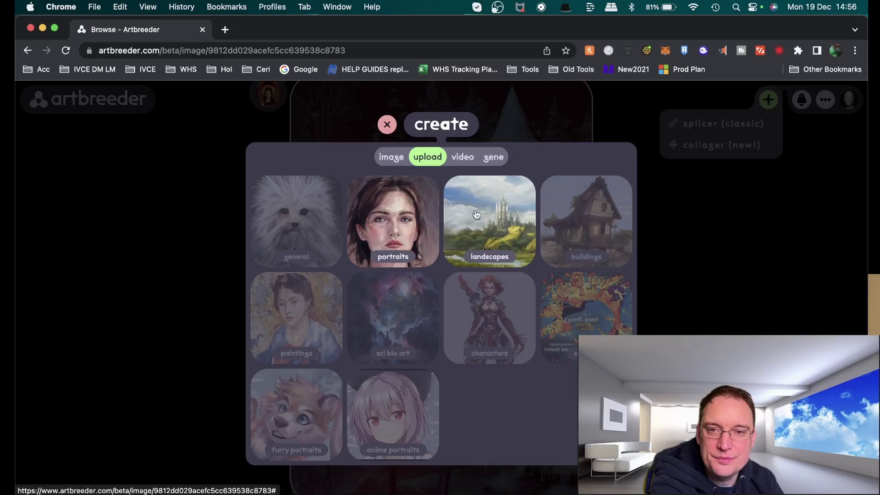
click(393, 214)
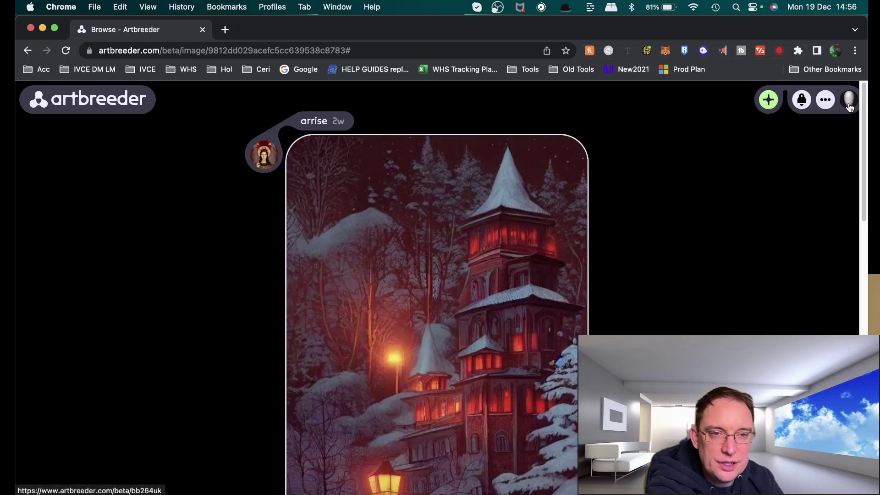
Open your profile gallery, view the sea landscape image's details, then return to the gallery.
click(851, 101)
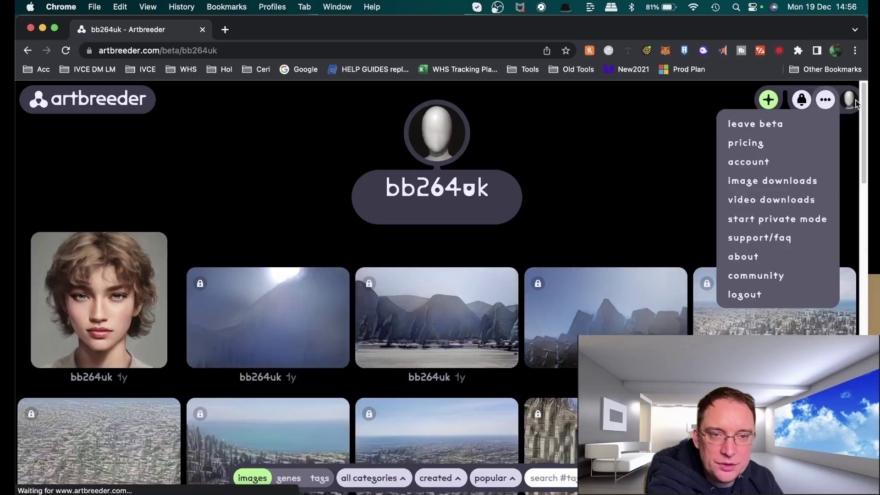
scroll(571, 307, down, 8)
scroll(571, 307, up, 3)
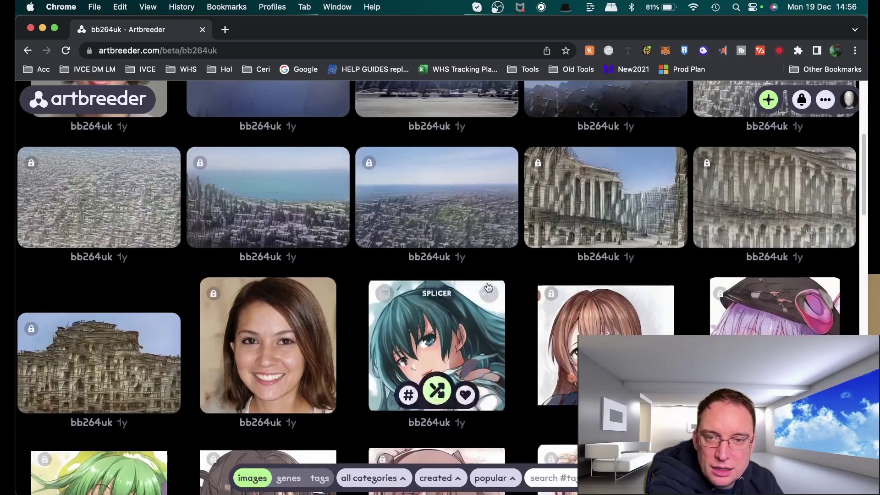
click(291, 190)
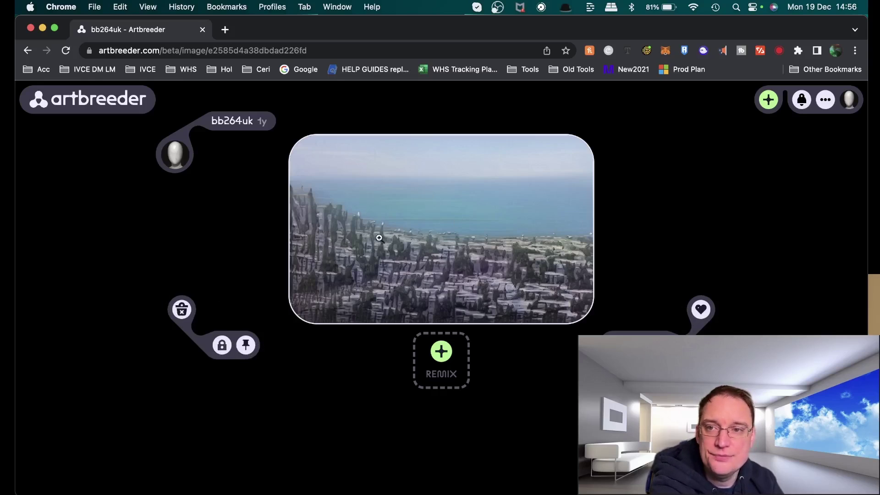
click(28, 50)
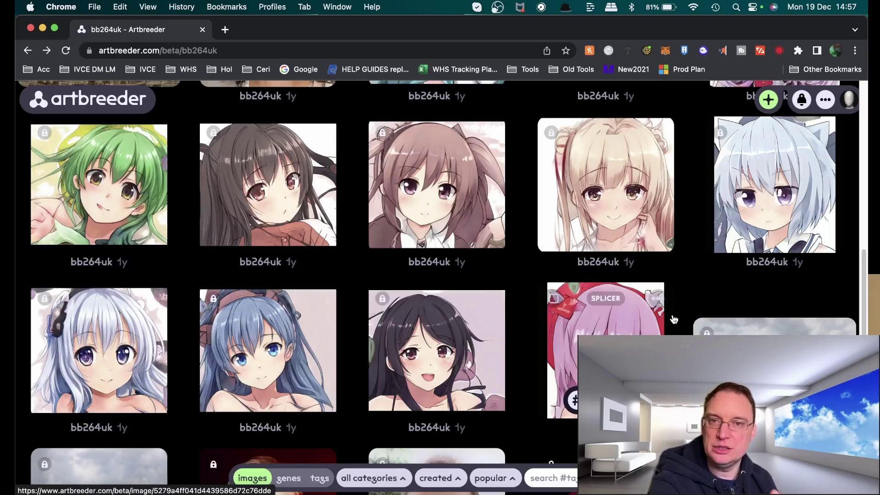
Open the upload panel from the create menu and scroll through the uploaded face photos.
click(770, 106)
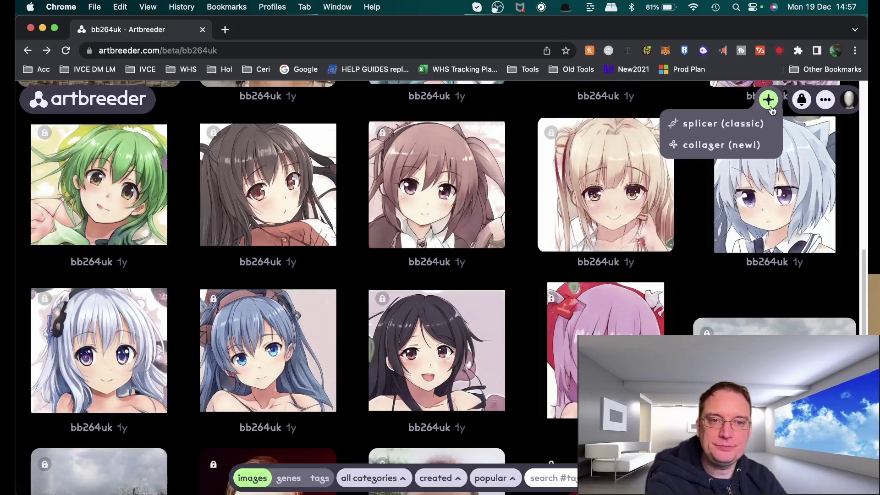
click(769, 100)
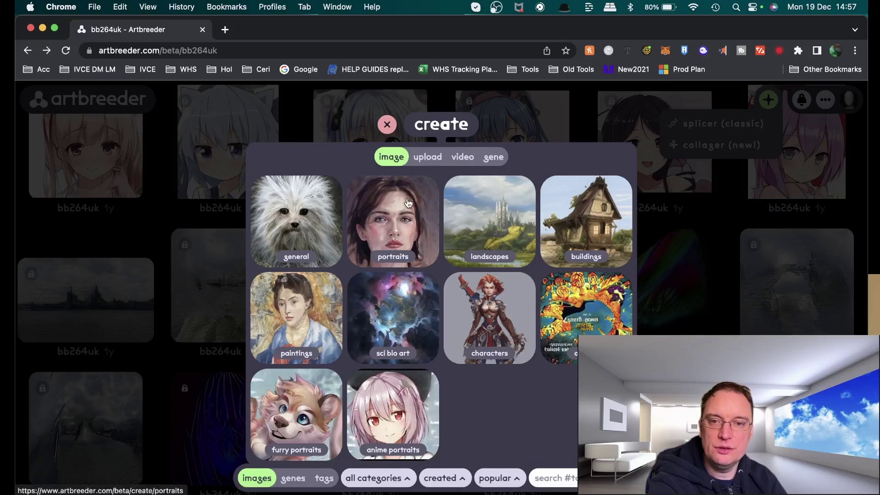
click(428, 157)
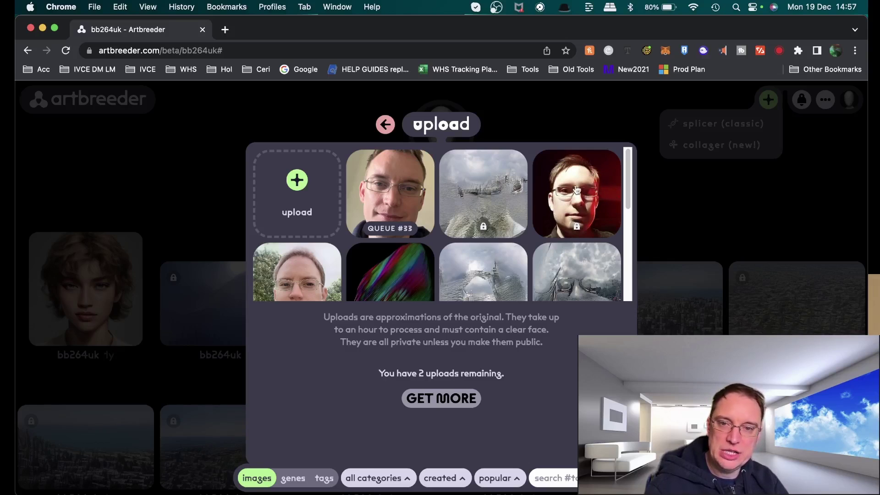
scroll(358, 252, down, 1)
scroll(358, 252, down, 2)
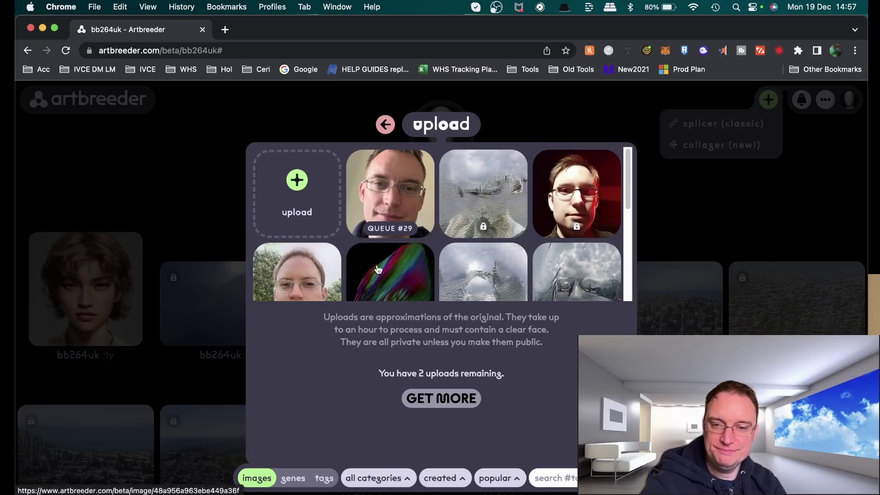
click(743, 165)
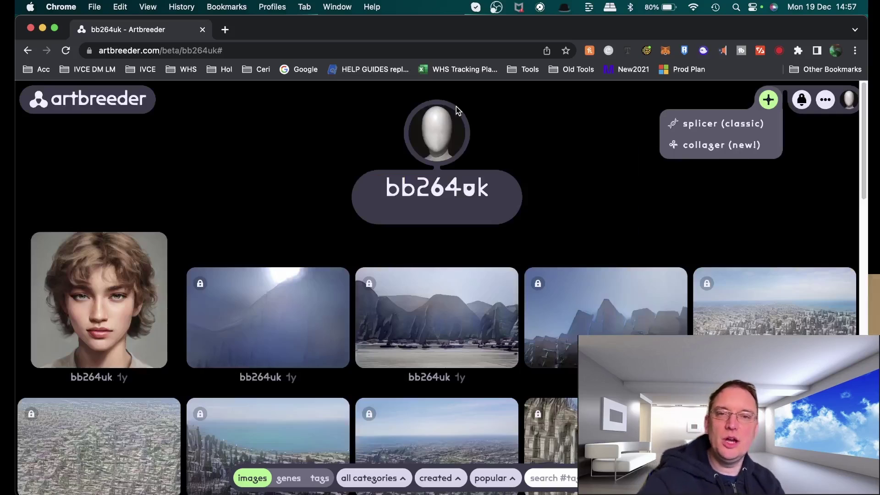